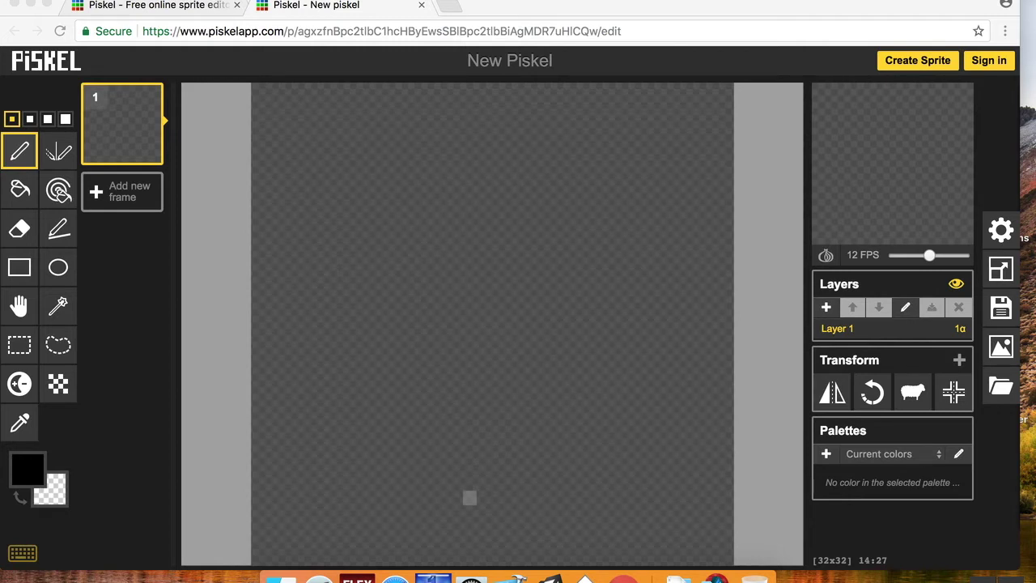
Return to the new sprite editor and glance at the canvas resize settings.
left_click(172, 8)
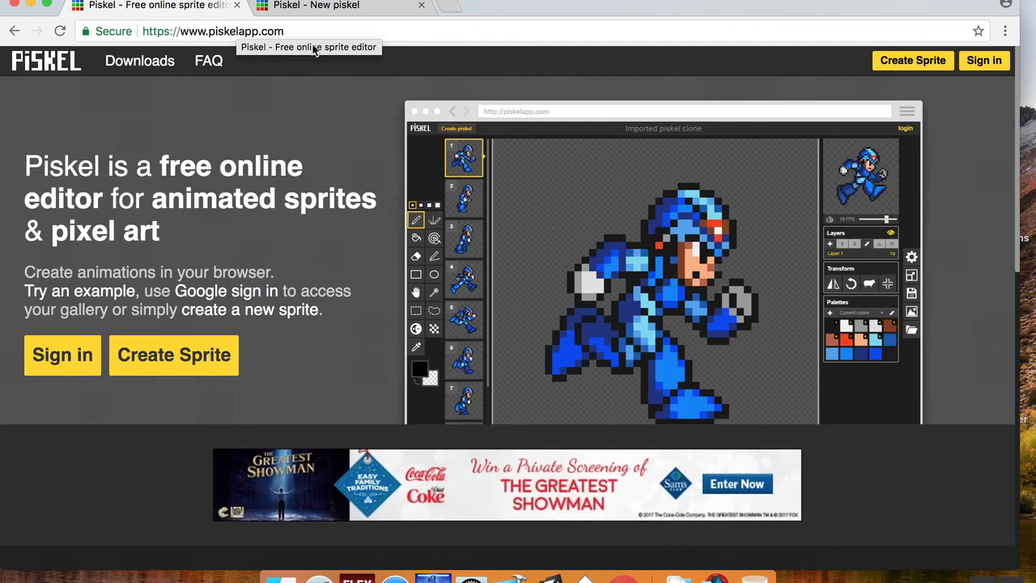
left_click(356, 7)
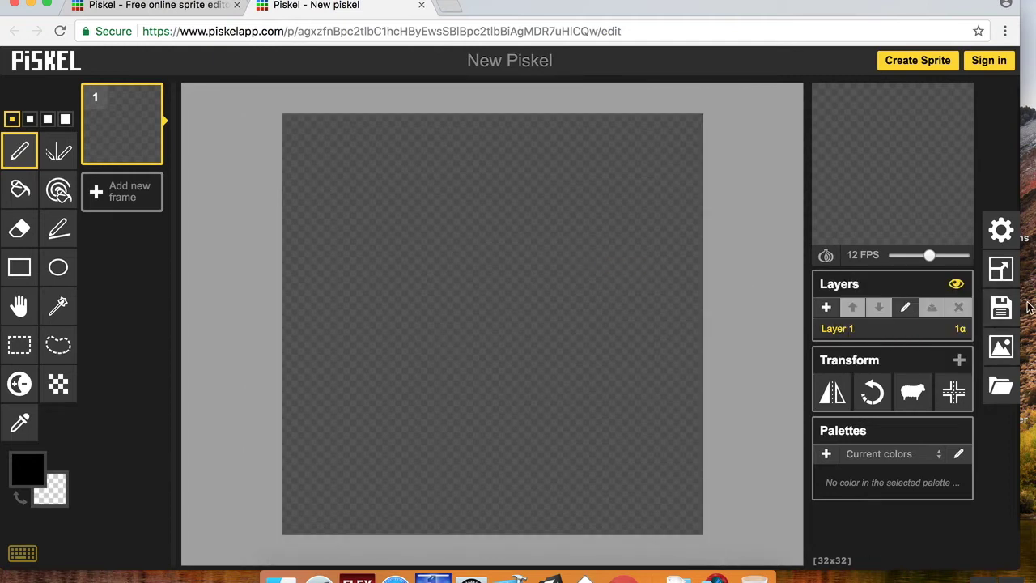
left_click(1001, 271)
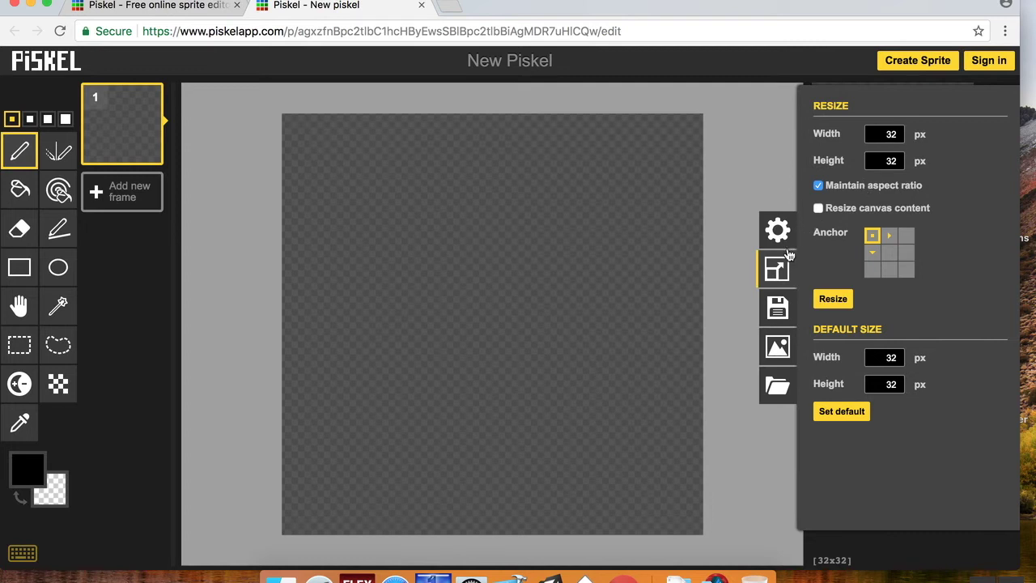
left_click(777, 275)
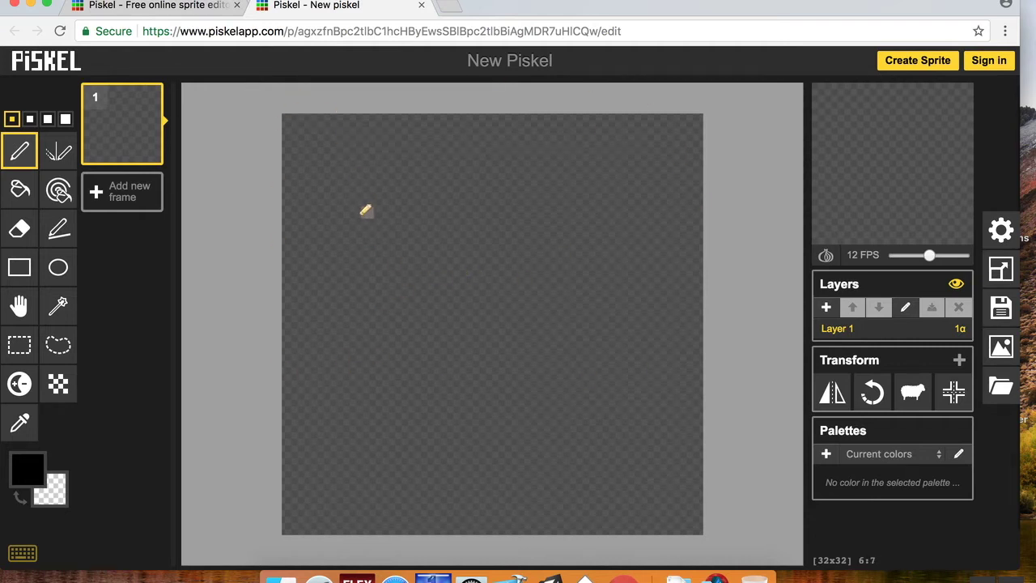
Outline the whole 32x32 canvas with a rectangle and fill the sprite black.
left_click(27, 280)
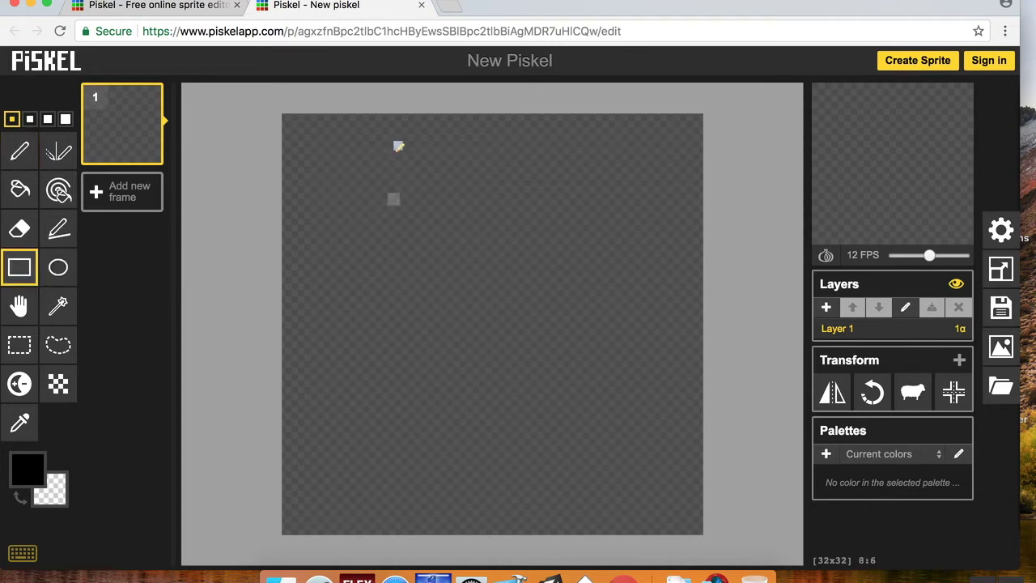
left_click_drag(286, 116, 315, 159)
left_click_drag(433, 286, 701, 524)
left_click(20, 188)
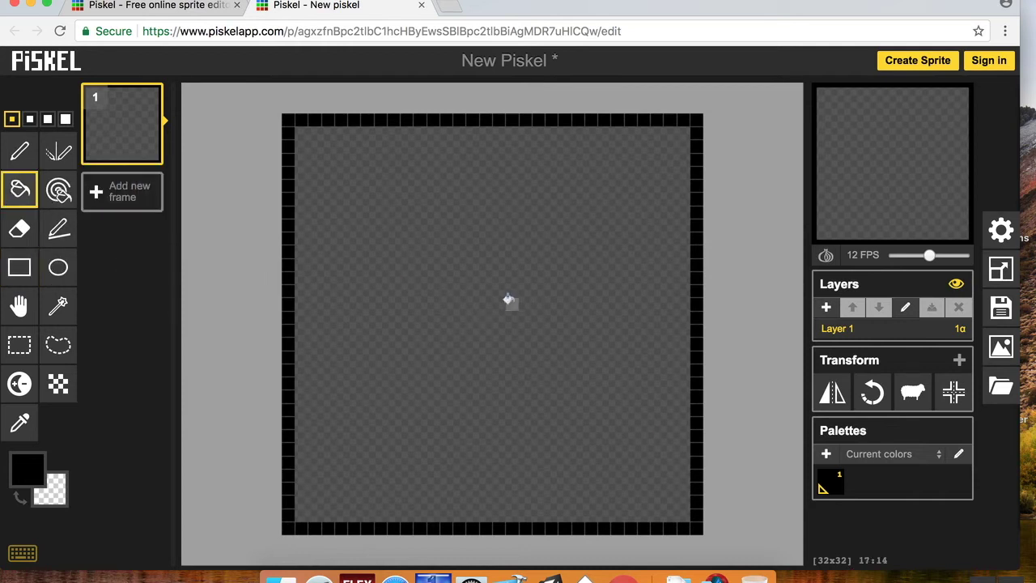
left_click(510, 303)
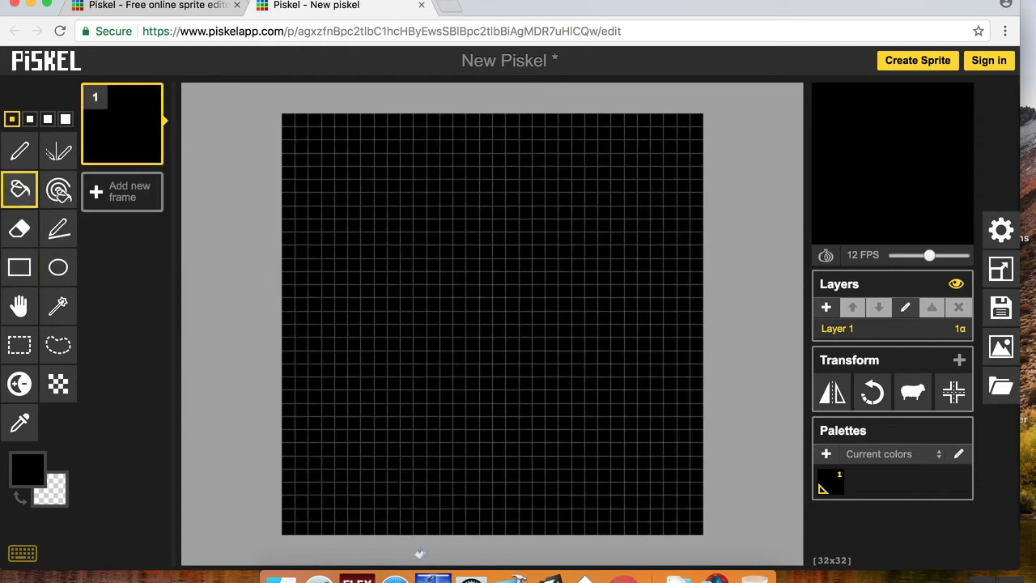
Start an inner rectangle and set the drawing colour to a cyan-tinted grey (#747f80).
left_click(19, 270)
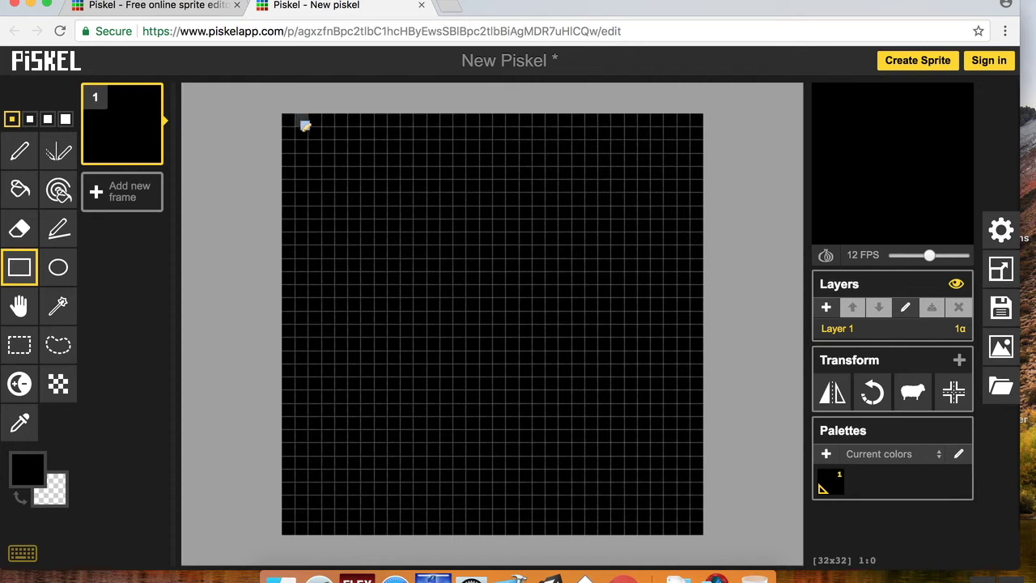
left_click_drag(313, 144, 647, 442)
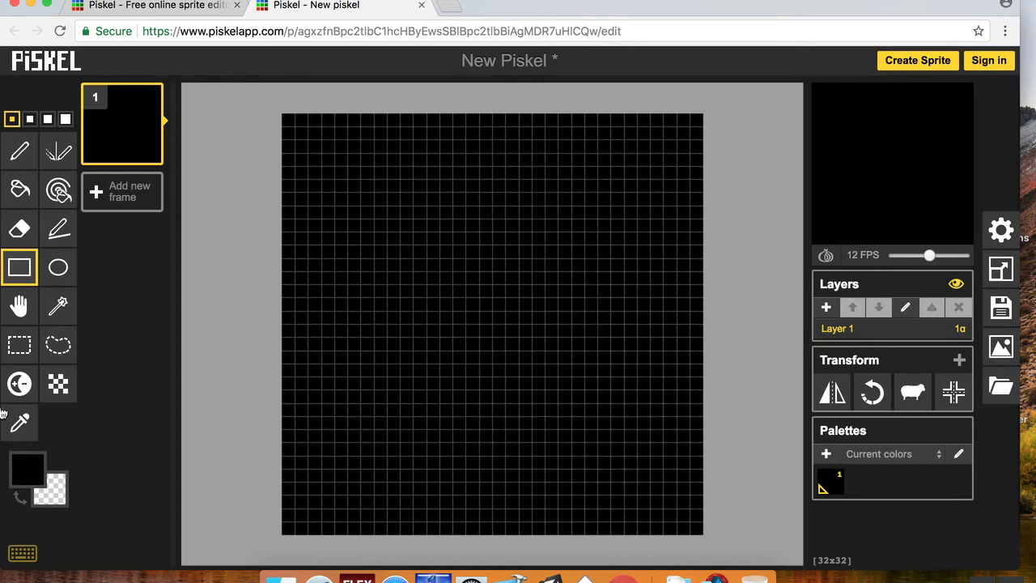
left_click(16, 484)
left_click(54, 306)
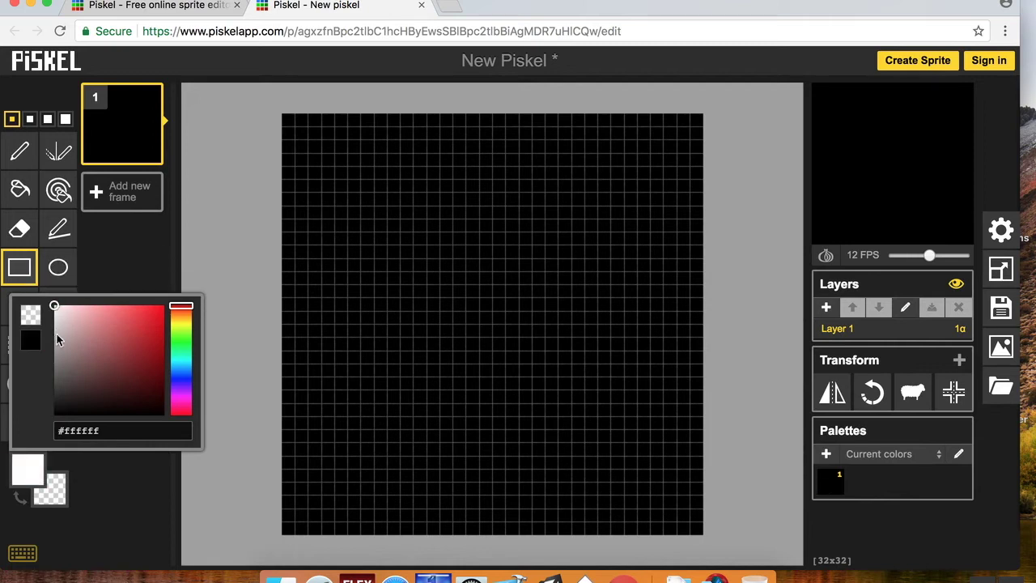
left_click_drag(57, 340, 64, 357)
left_click(181, 361)
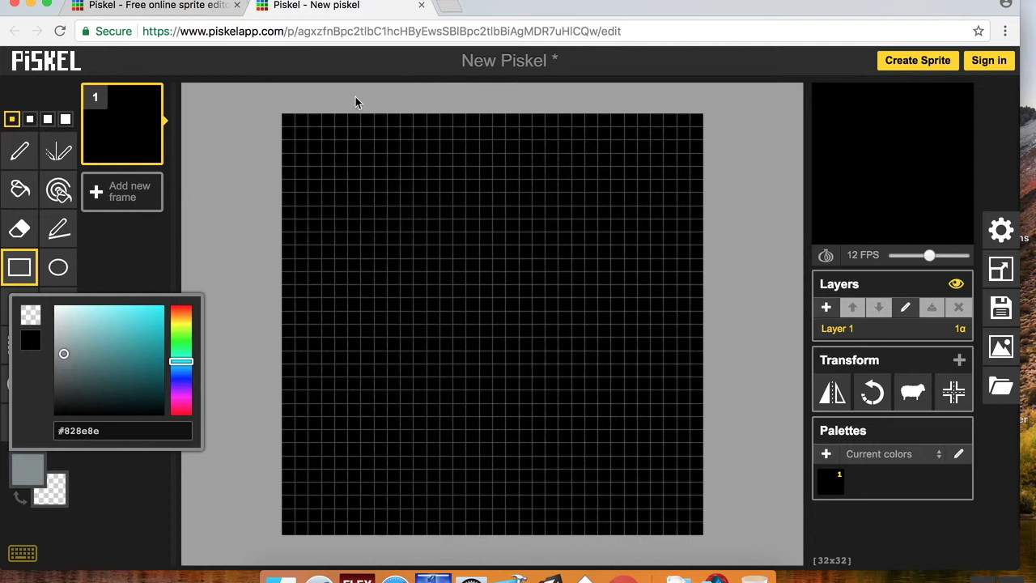
Draw a grey rectangle inside the black border and fill its interior grey.
mouse_move(316, 139)
left_mouse_down()
mouse_move(509, 286)
mouse_move(680, 496)
left_mouse_up()
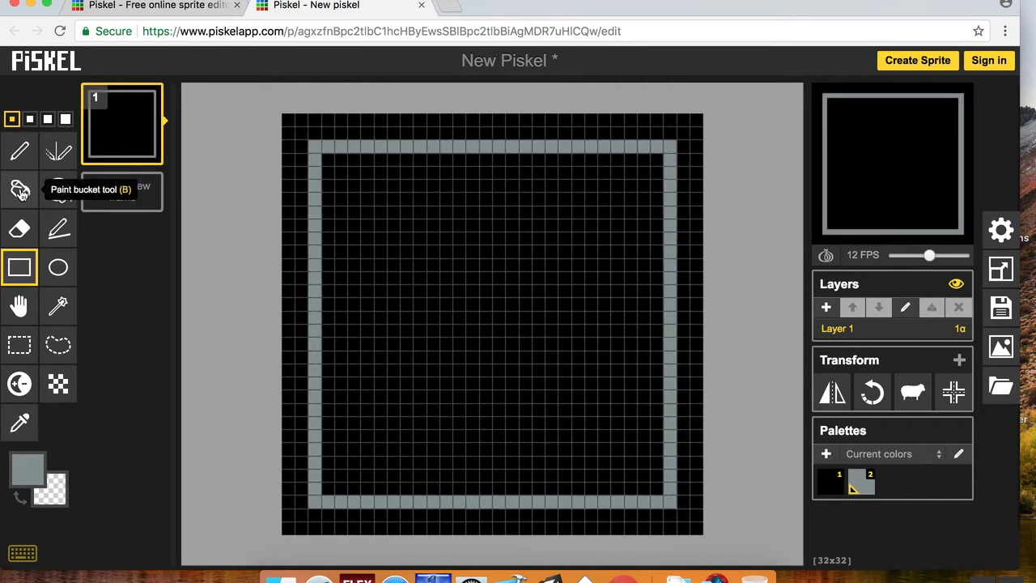
left_click(22, 191)
left_click(440, 307)
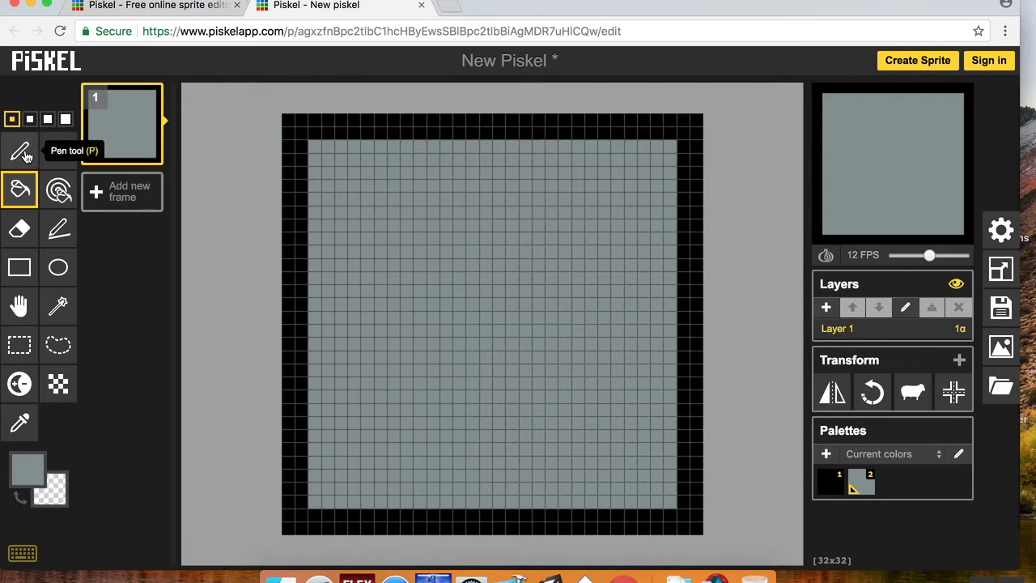
With the vertical mirror pen, round off the top-left and top-right border corners.
left_click(59, 150)
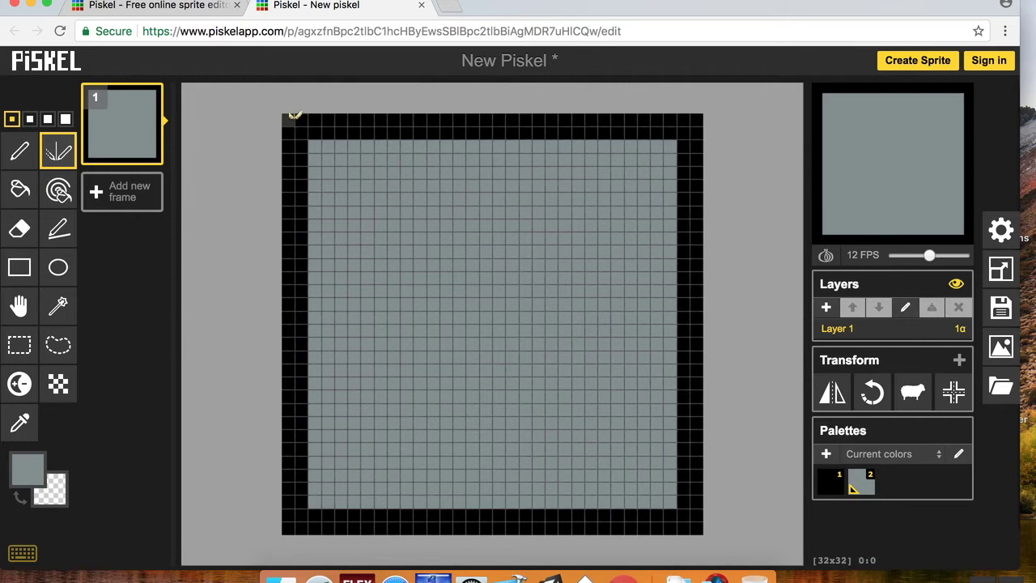
left_click(290, 120)
left_click(290, 132)
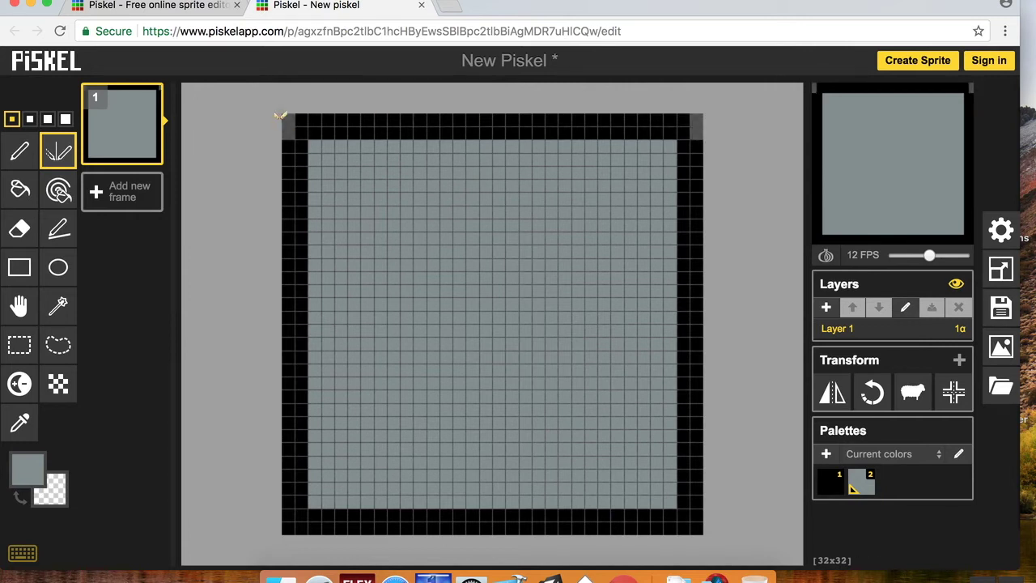
left_click(301, 120)
left_click(289, 146)
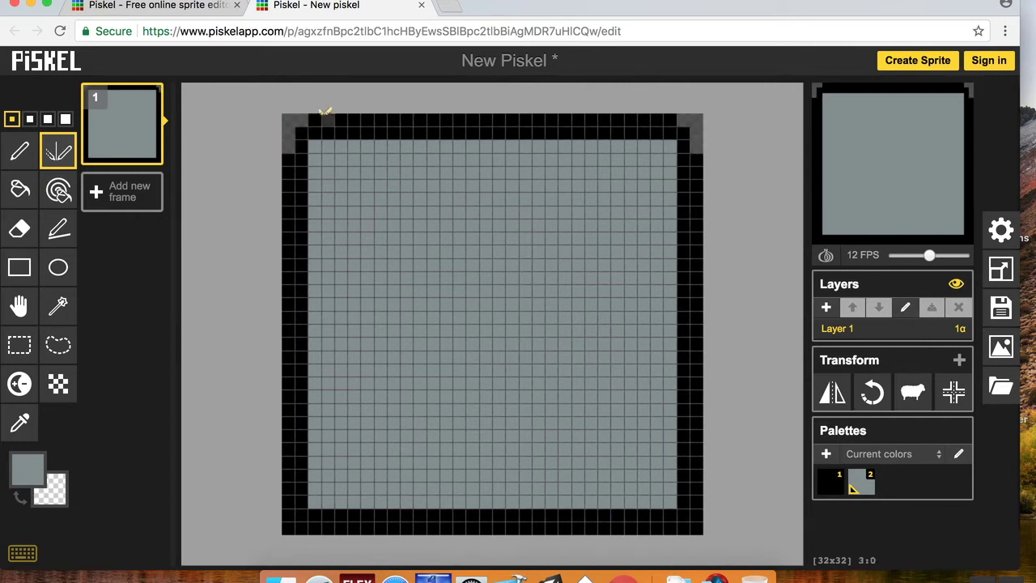
left_click(321, 120)
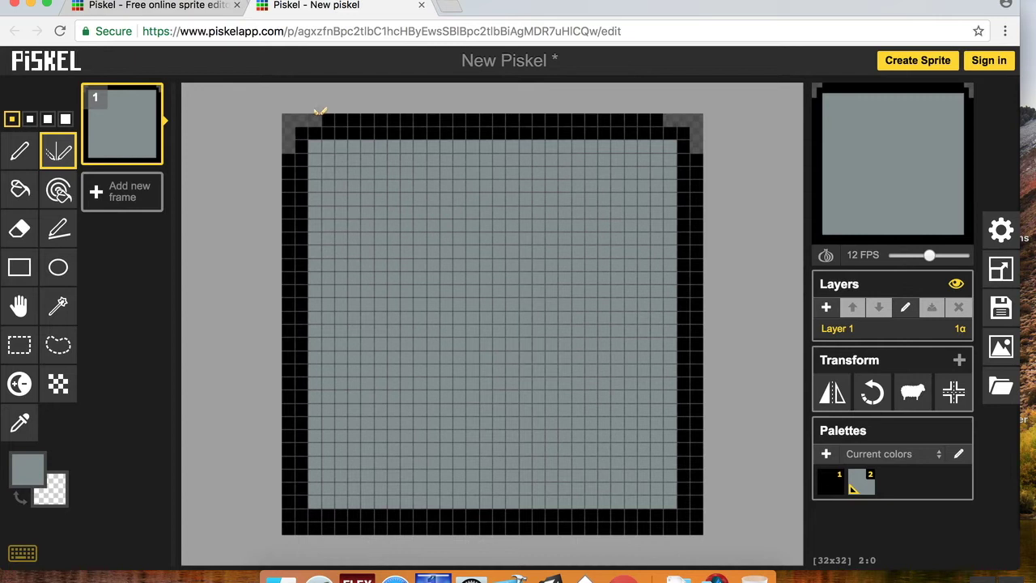
Round off the bottom-left and bottom-right border corners the same way.
left_click(288, 529)
left_click(288, 514)
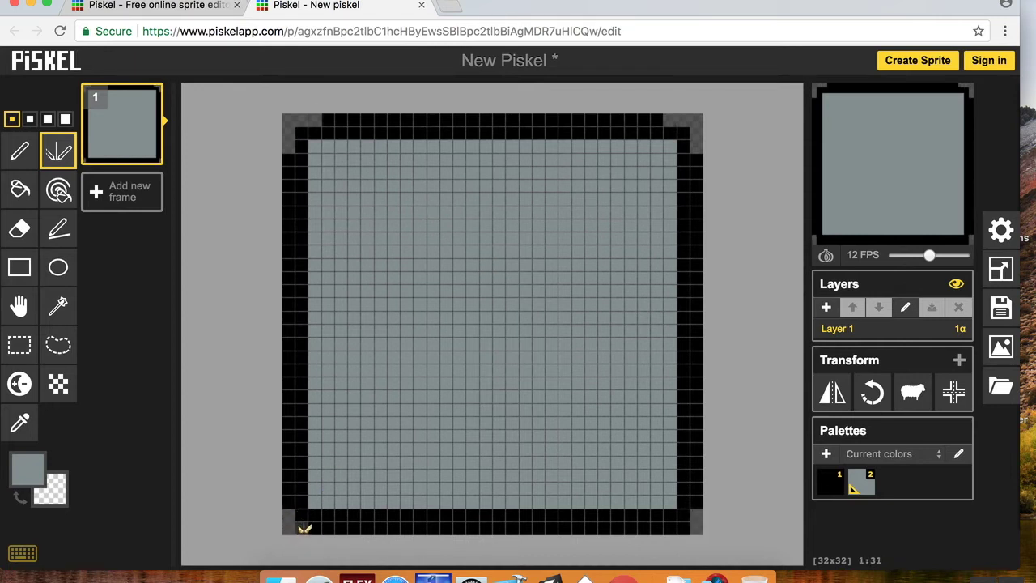
left_click(301, 528)
left_click(289, 502)
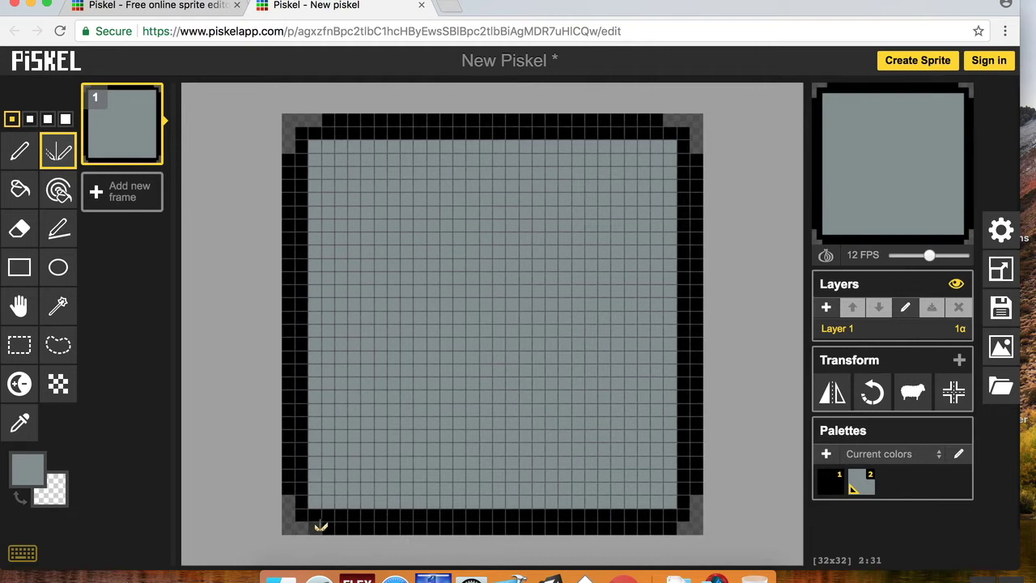
left_click(316, 528)
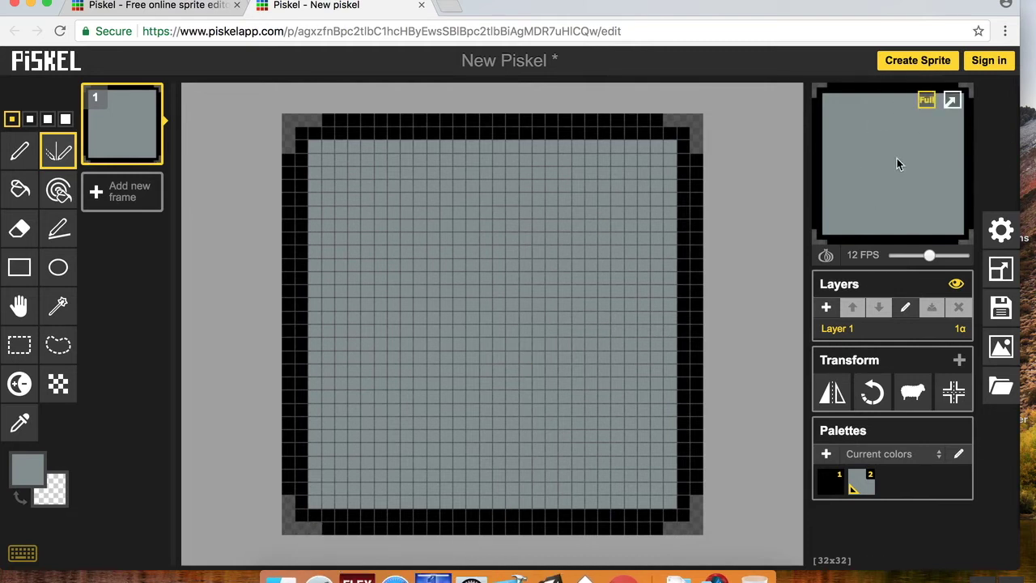
Add an empty second frame and set the preview speed to 0 FPS.
left_click(112, 202)
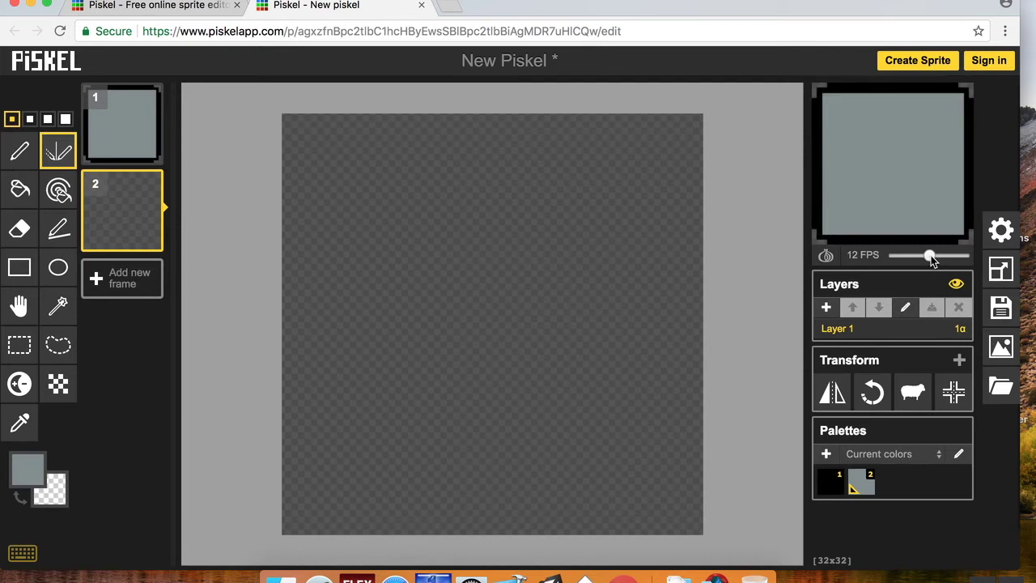
left_click_drag(930, 256, 918, 256)
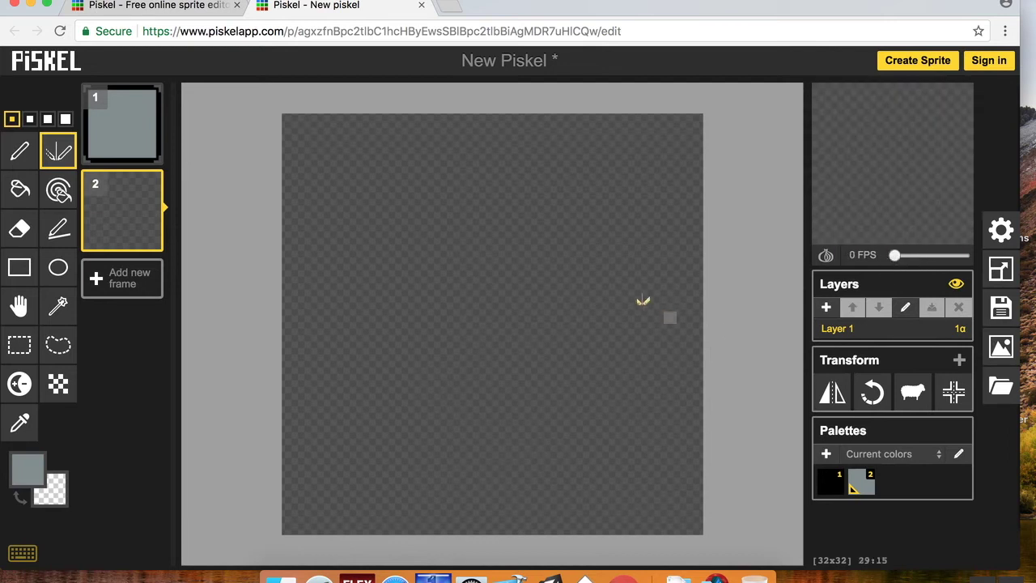
left_click(119, 113)
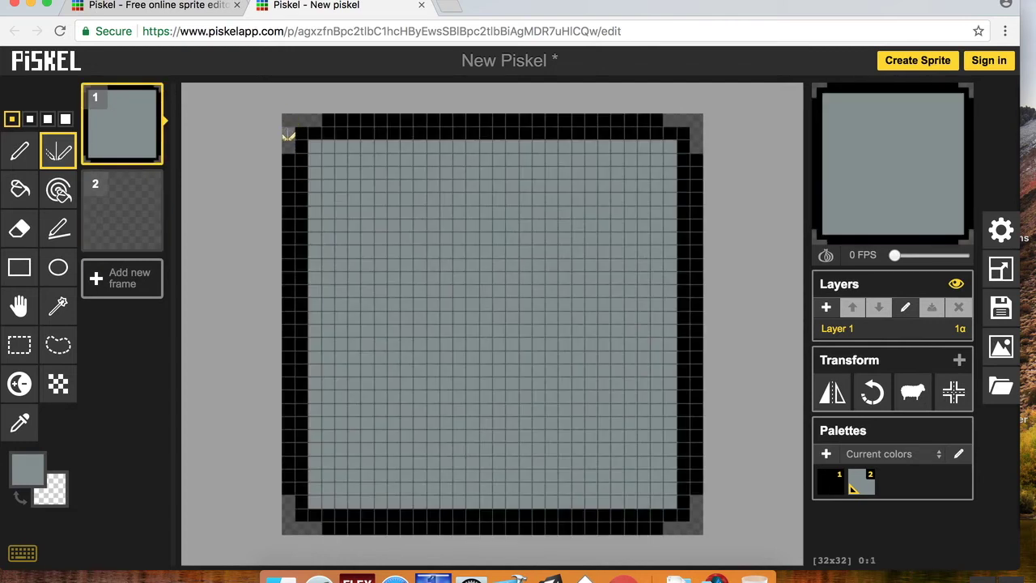
left_click(137, 213)
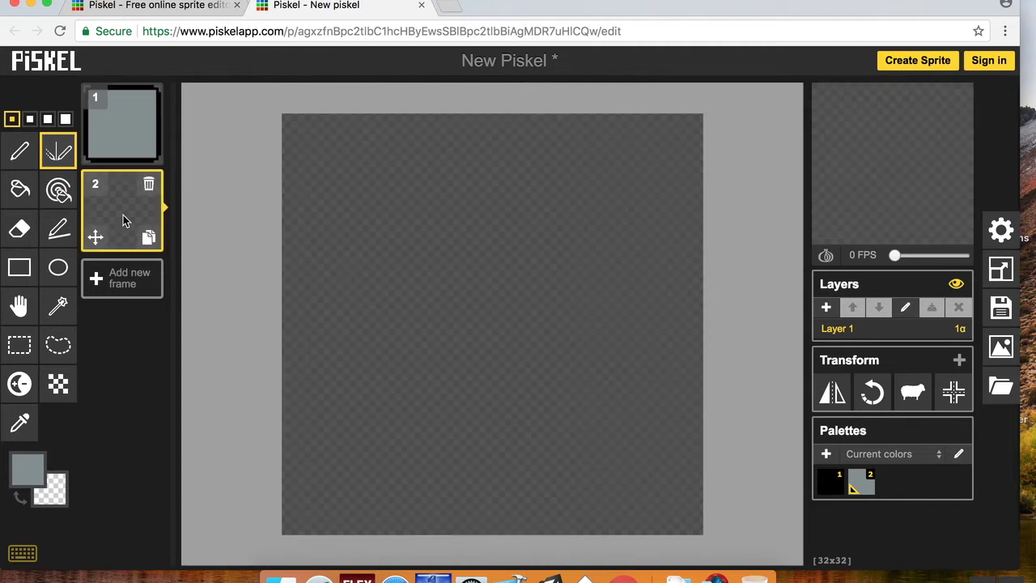
Draw a large circle filling frame 2 and bucket-fill its interior grey.
left_click(58, 268)
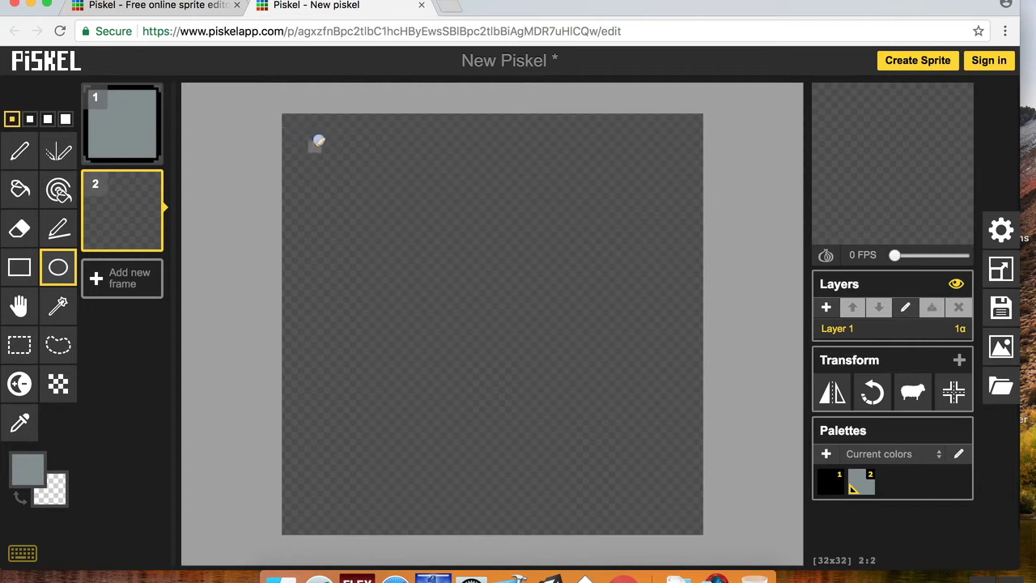
mouse_move(316, 144)
left_mouse_down()
mouse_move(591, 363)
mouse_move(701, 521)
mouse_move(701, 503)
mouse_move(678, 495)
left_mouse_up()
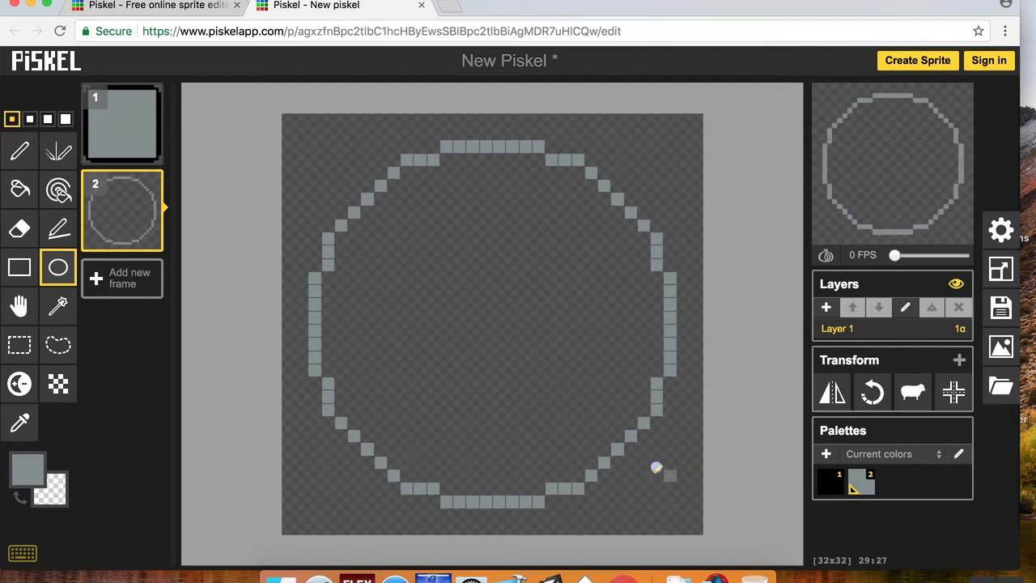
left_click(25, 190)
left_click(486, 315)
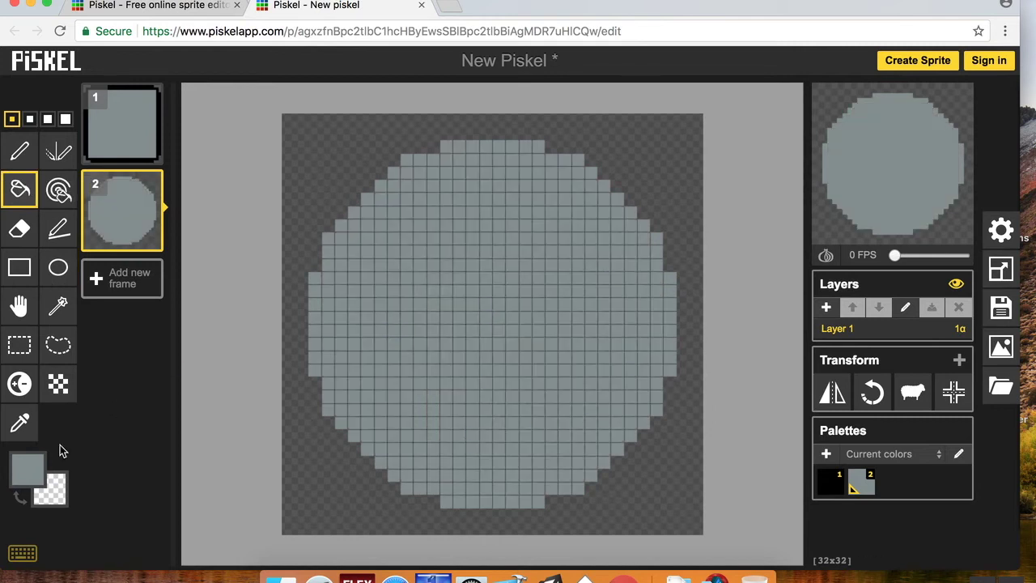
Change the drawing colour to red (#ce392a) and fill frame 2's circle with it.
left_click(28, 470)
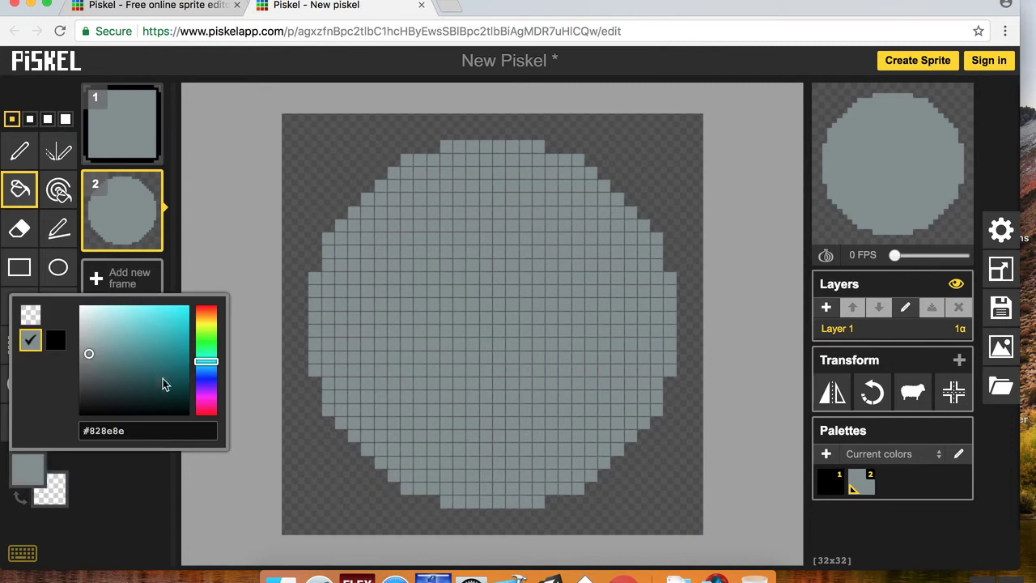
left_click_drag(212, 334, 210, 313)
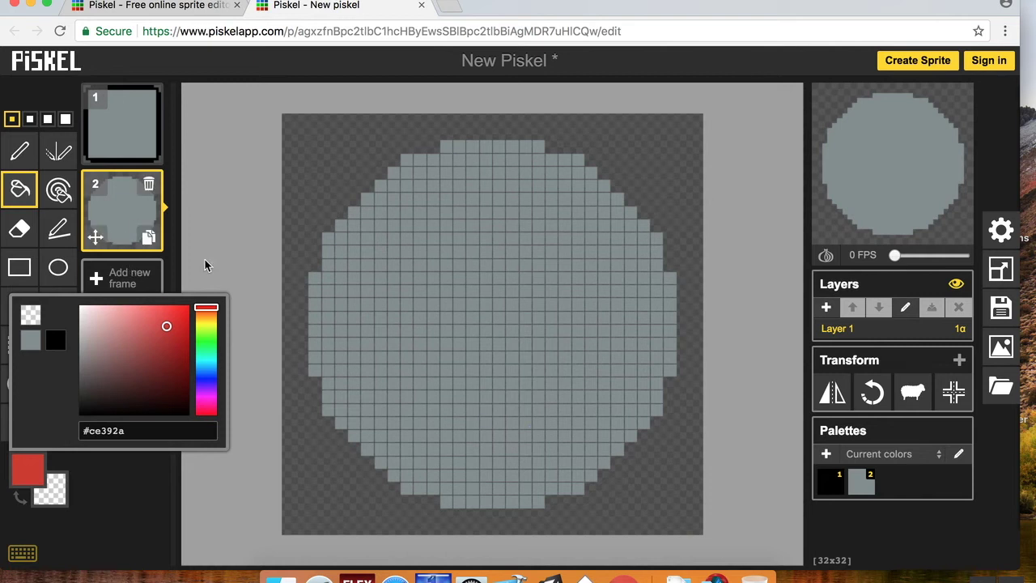
left_click(395, 353)
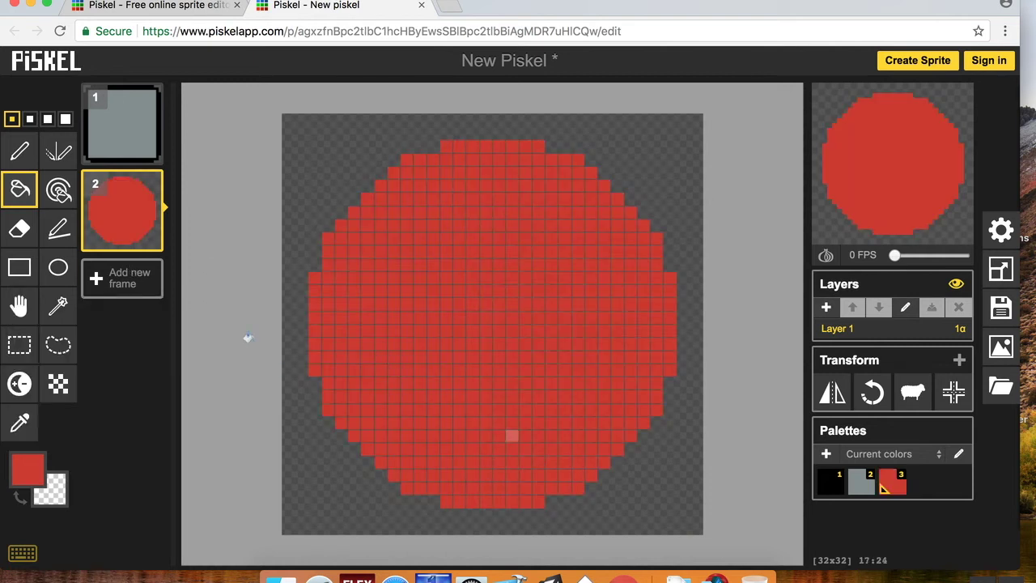
Duplicate the circle into frames 3 and 4, recolouring them orange and bright yellow.
left_click(149, 237)
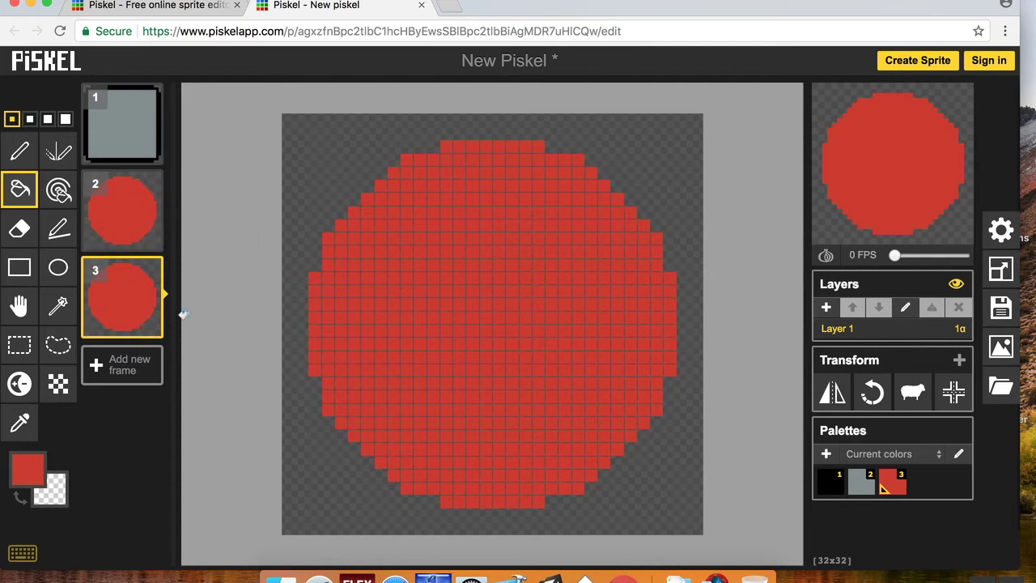
left_click(28, 468)
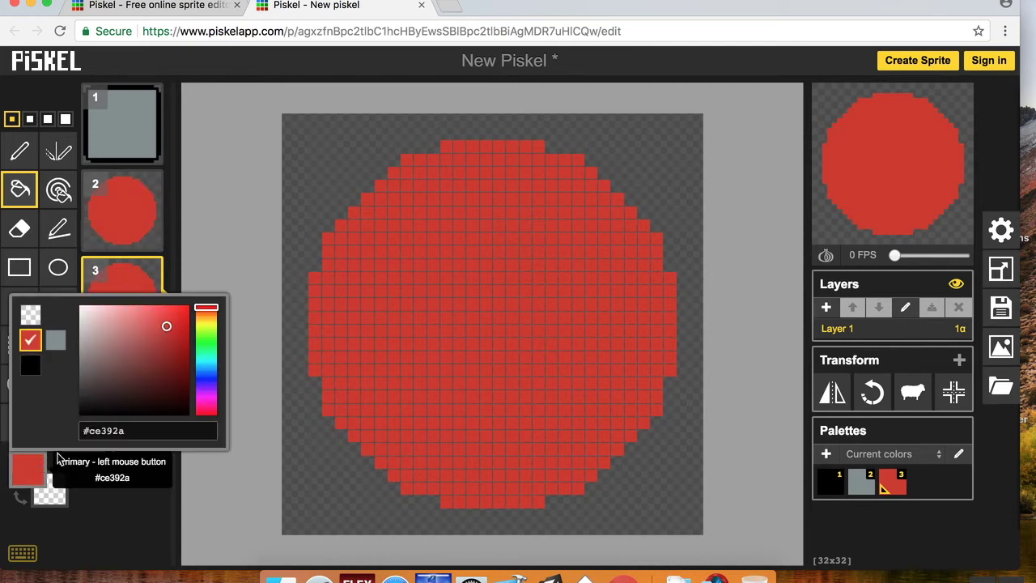
mouse_move(217, 314)
left_mouse_down()
mouse_move(217, 324)
mouse_move(169, 322)
mouse_move(177, 314)
left_mouse_up()
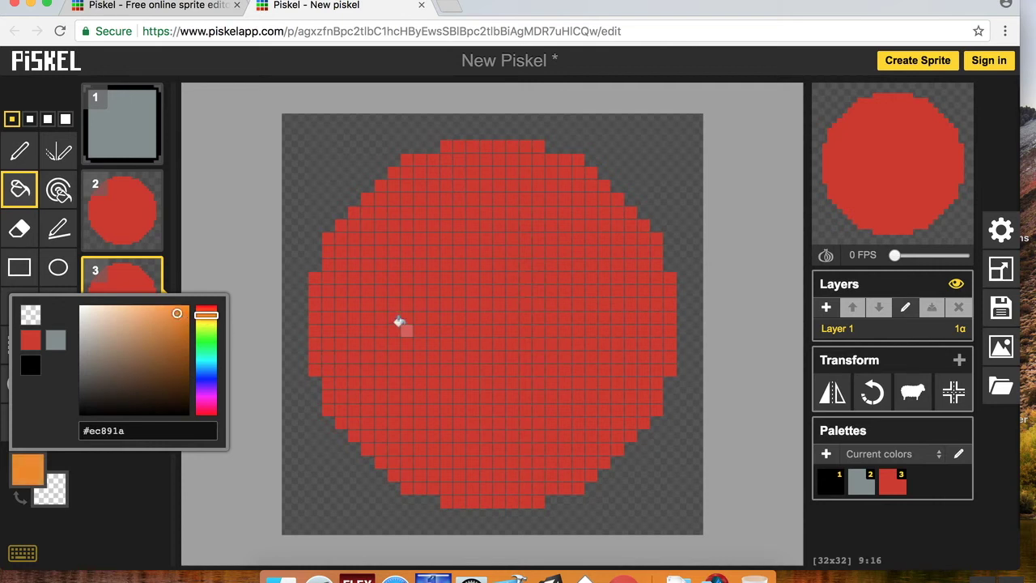
left_click(399, 322)
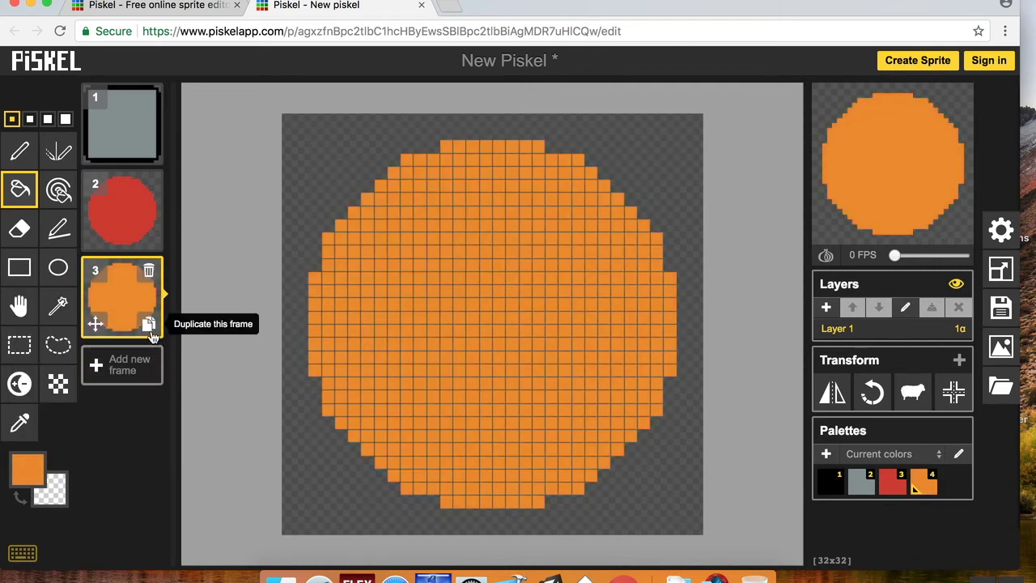
left_click(150, 321)
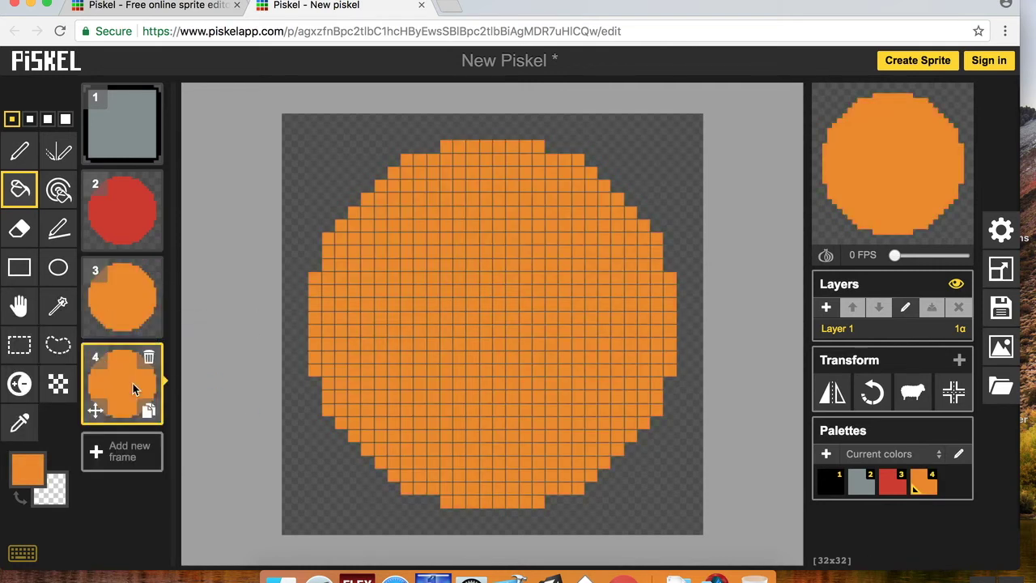
left_click(28, 469)
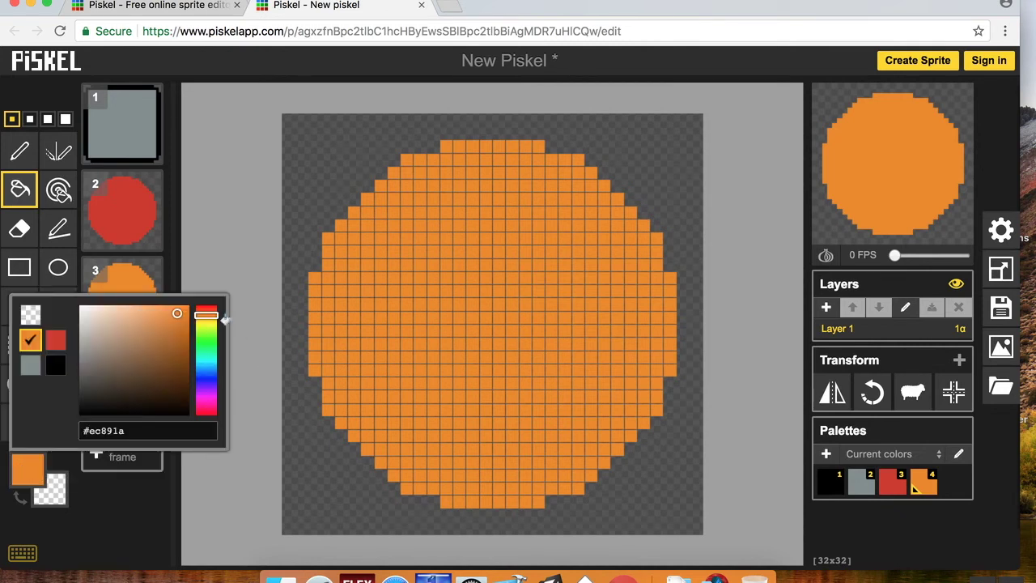
left_click_drag(217, 322, 218, 326)
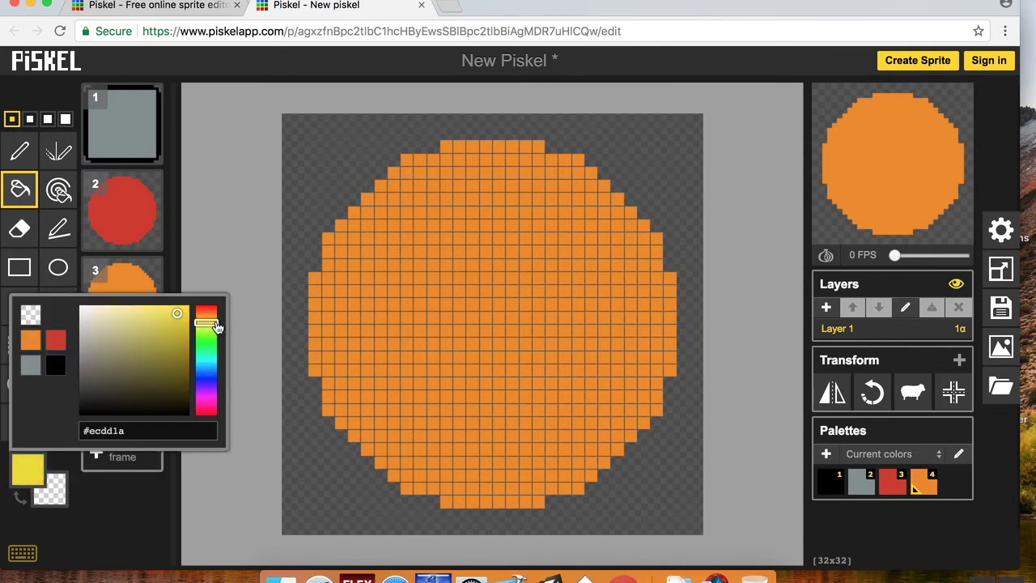
left_click(173, 308)
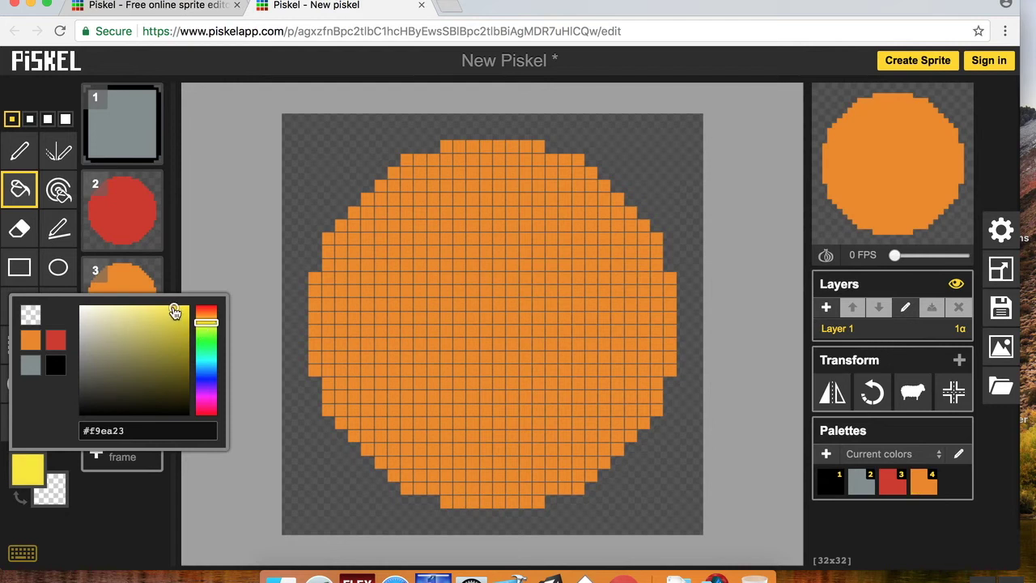
left_click(374, 340)
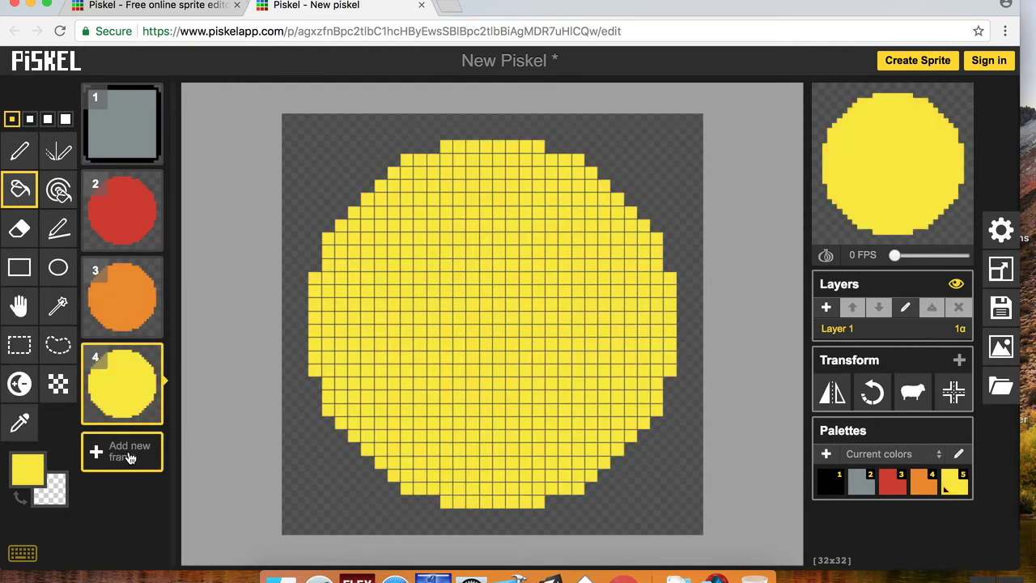
Duplicate the circle into frames 5 and 6, recolouring them bright green and teal.
left_click(152, 412)
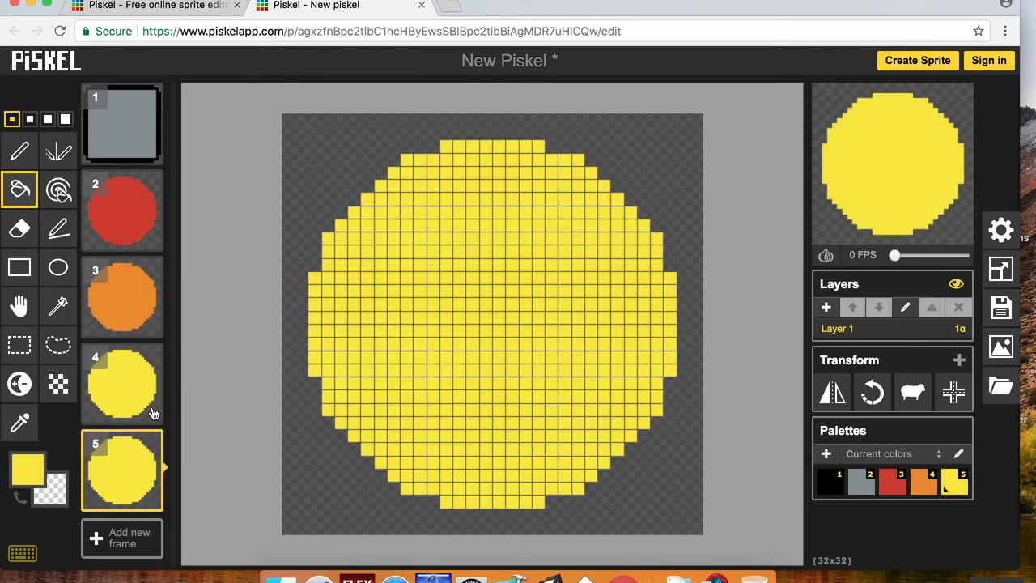
left_click(28, 468)
left_click(209, 334)
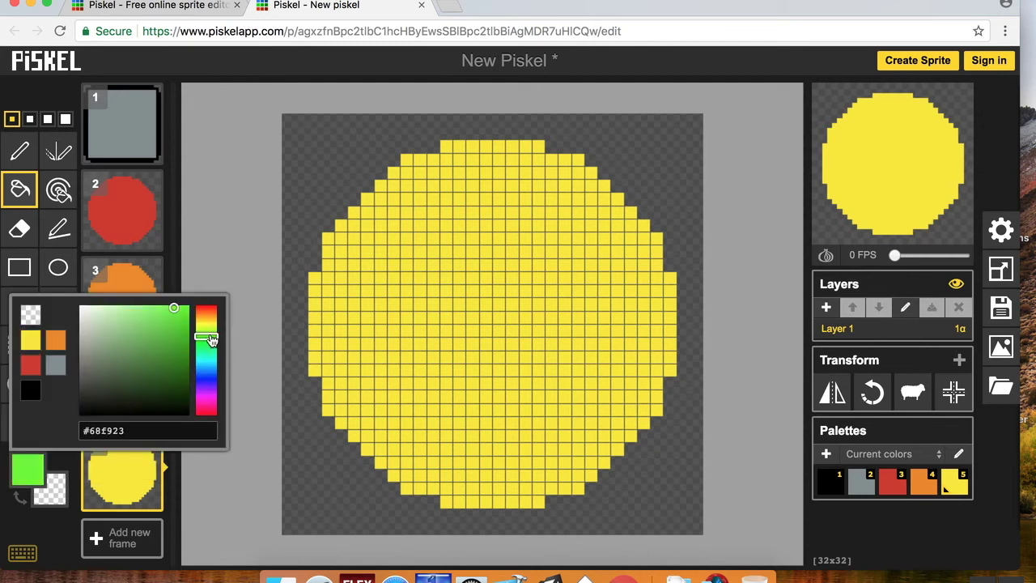
left_click_drag(186, 334, 184, 325)
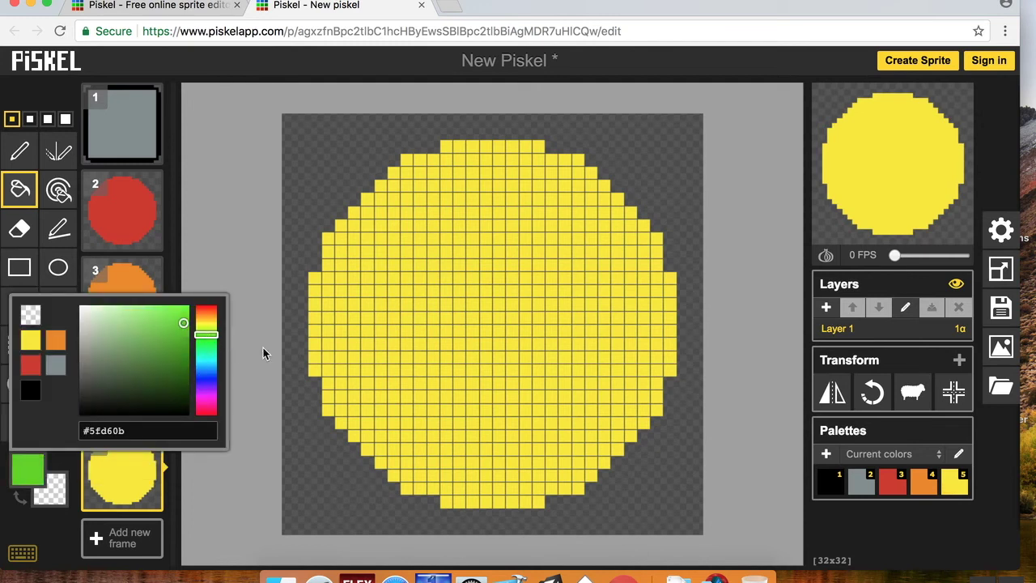
left_click(422, 380)
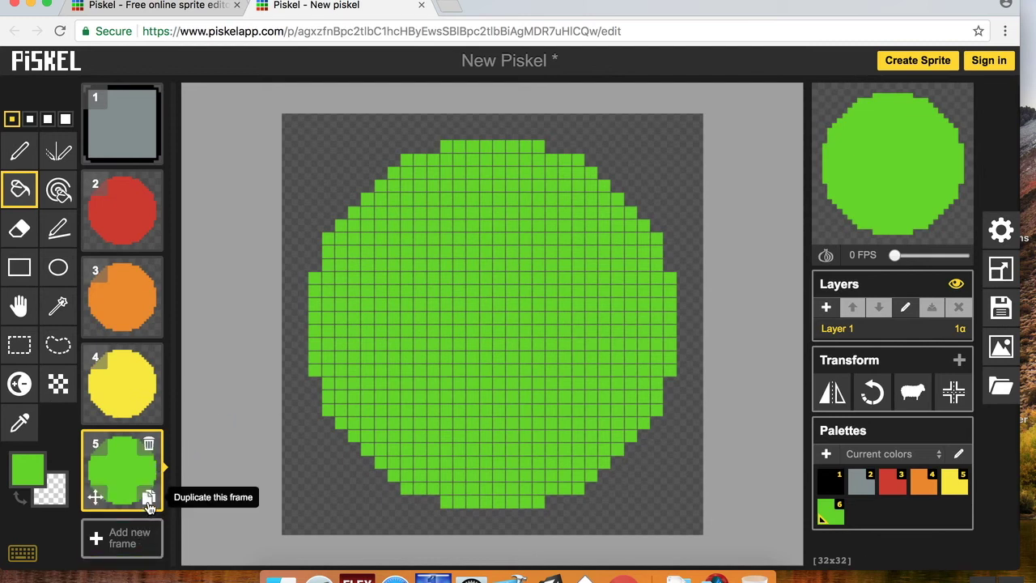
left_click(150, 502)
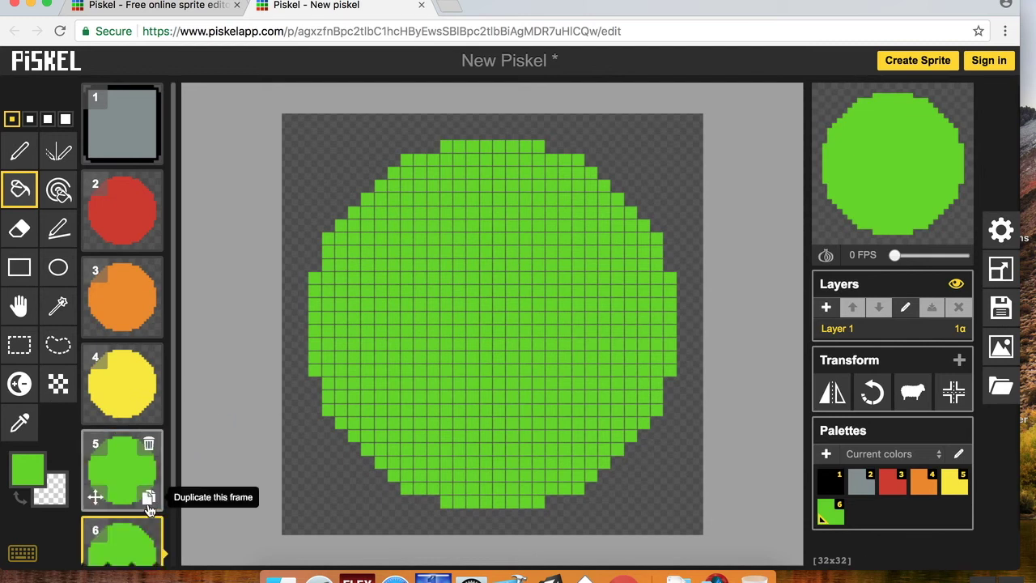
left_click(28, 470)
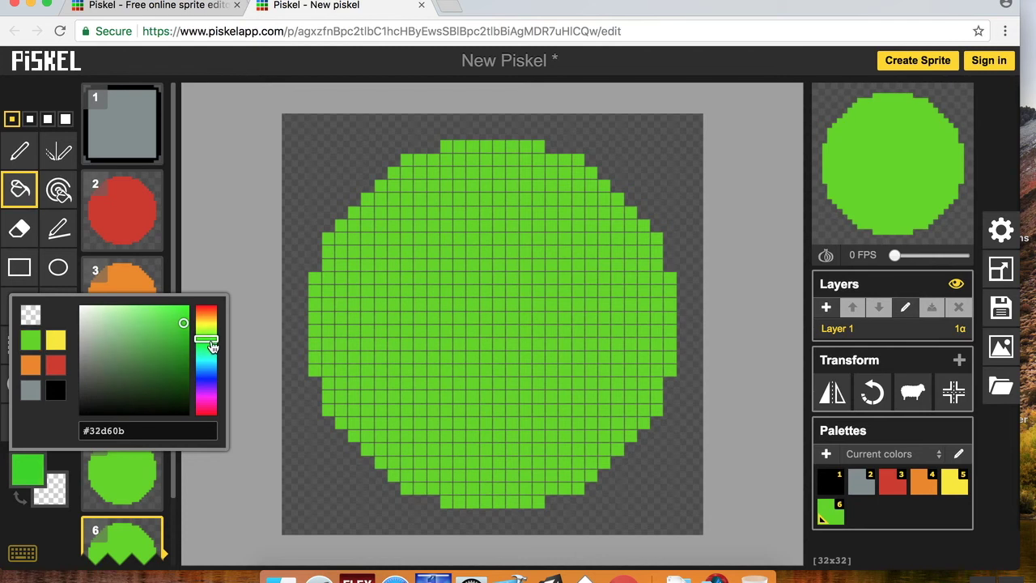
left_click_drag(212, 347, 216, 364)
left_click(412, 351)
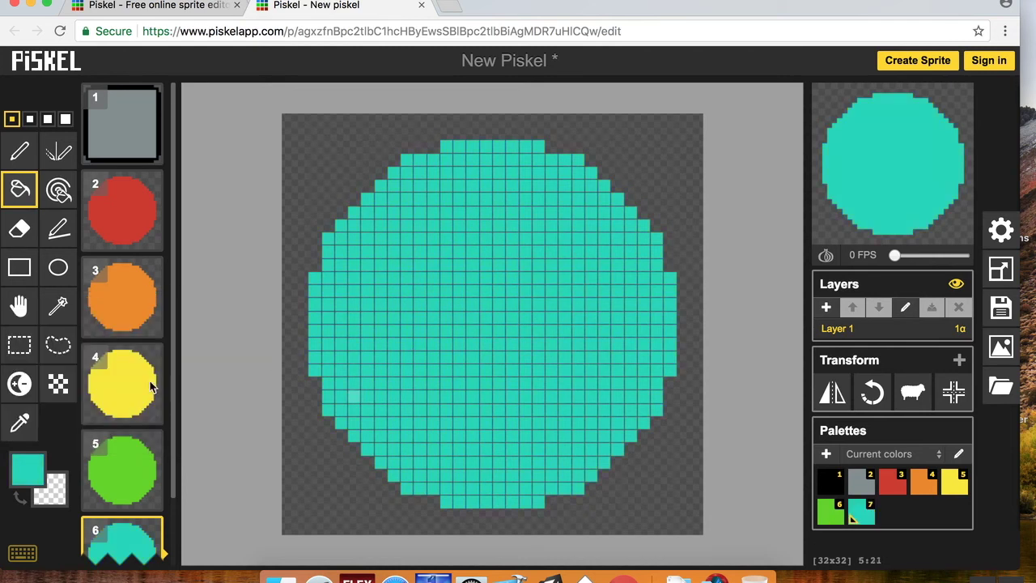
scroll(133, 453, "down", 3)
Duplicate the circle into frame 7 and fill it purple.
left_click(148, 503)
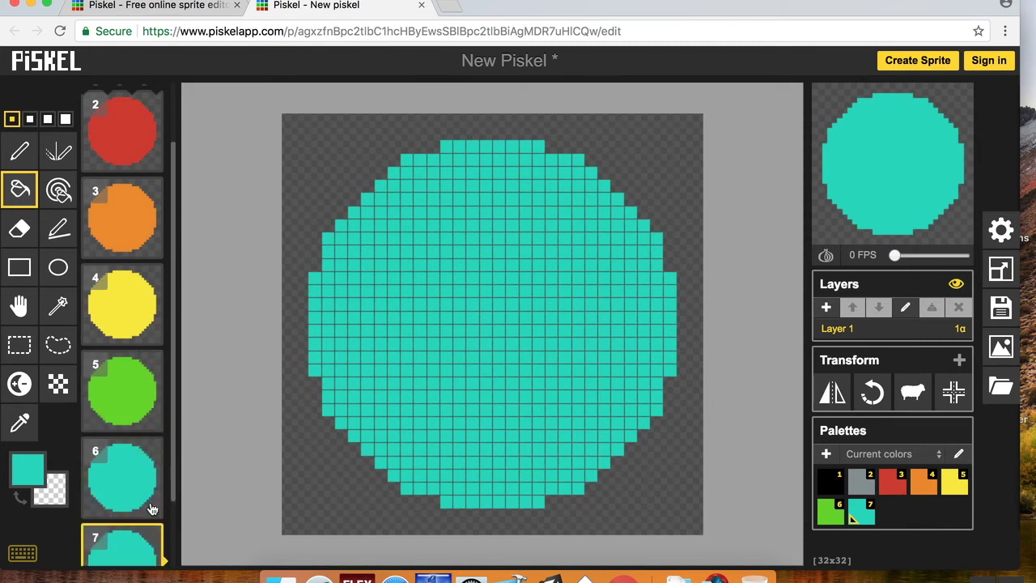
scroll(127, 555, "down", 1)
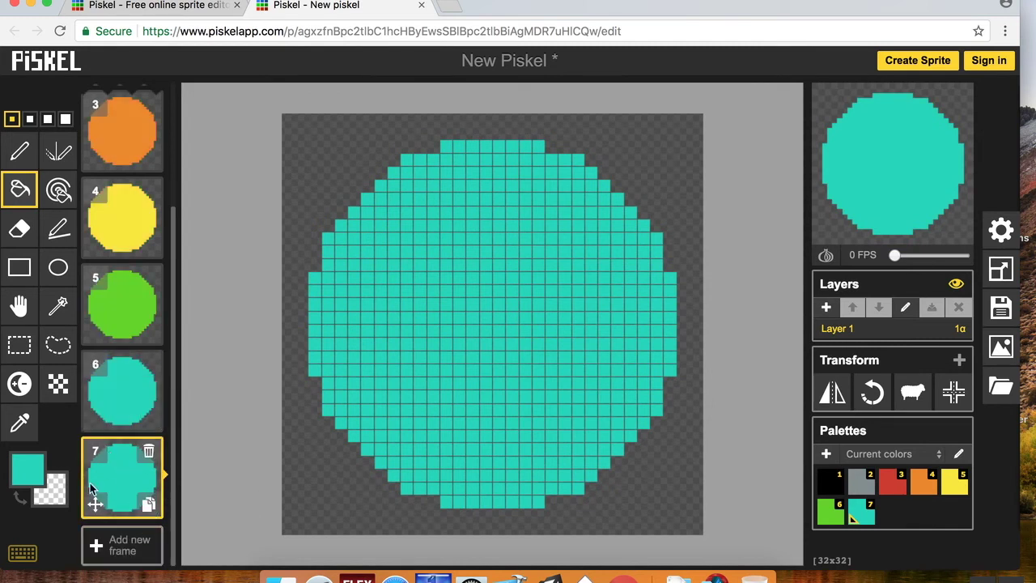
left_click(27, 468)
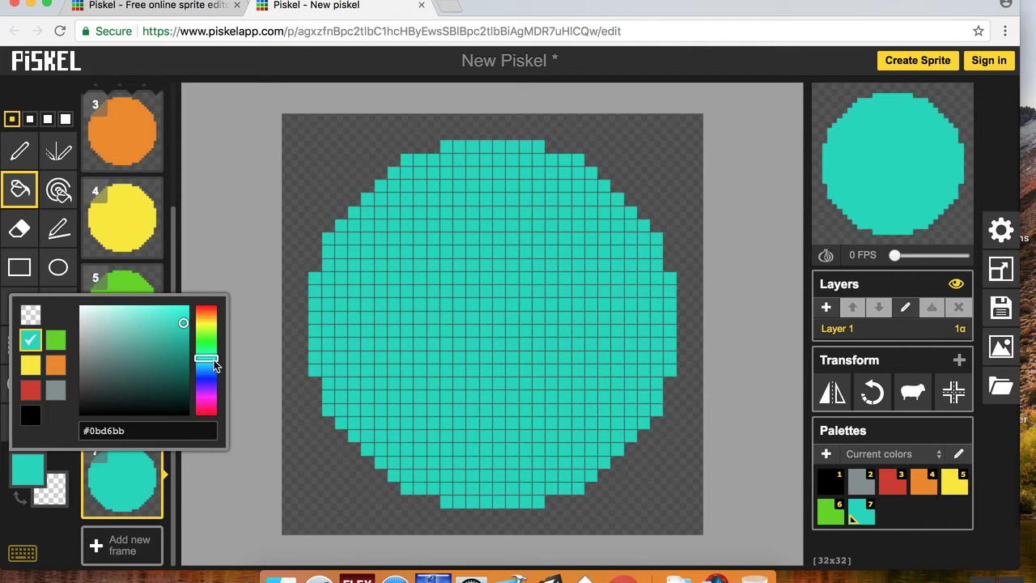
left_click_drag(214, 366, 218, 390)
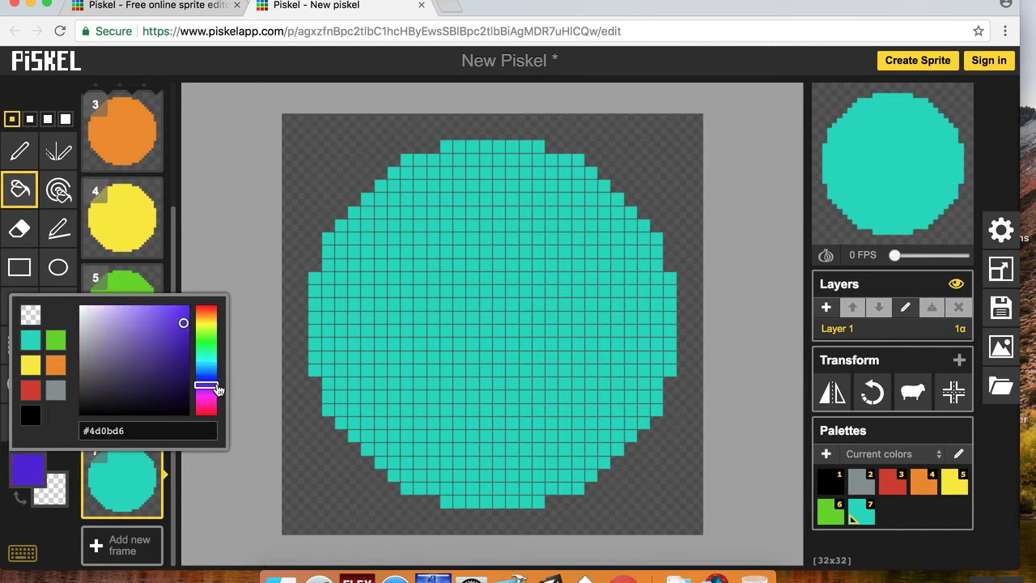
left_click(338, 372)
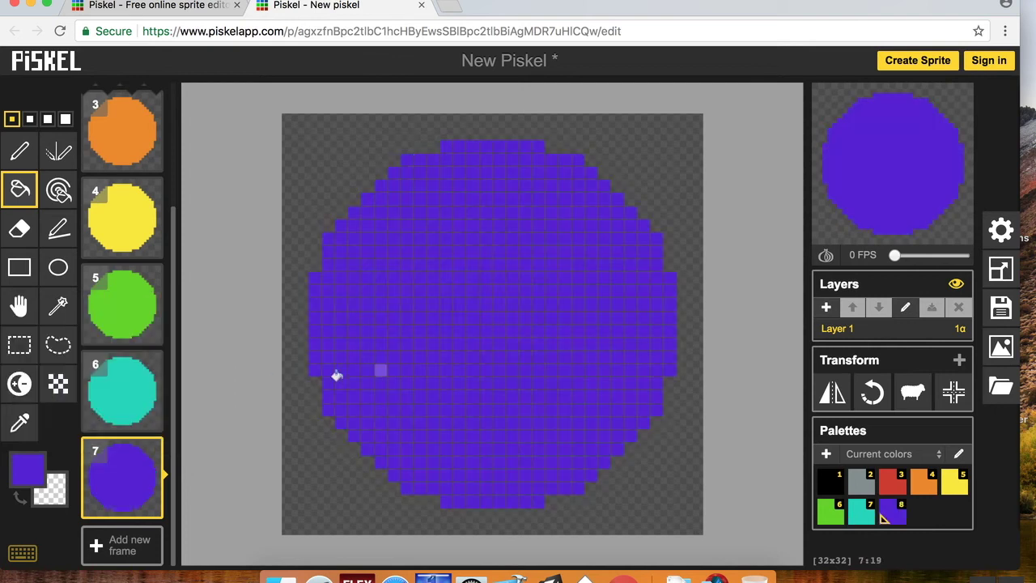
Duplicate frame 7 as frame 8 and set the drawing colour to dark grey (#363136).
scroll(158, 394, "up", 3)
scroll(150, 388, "down", 3)
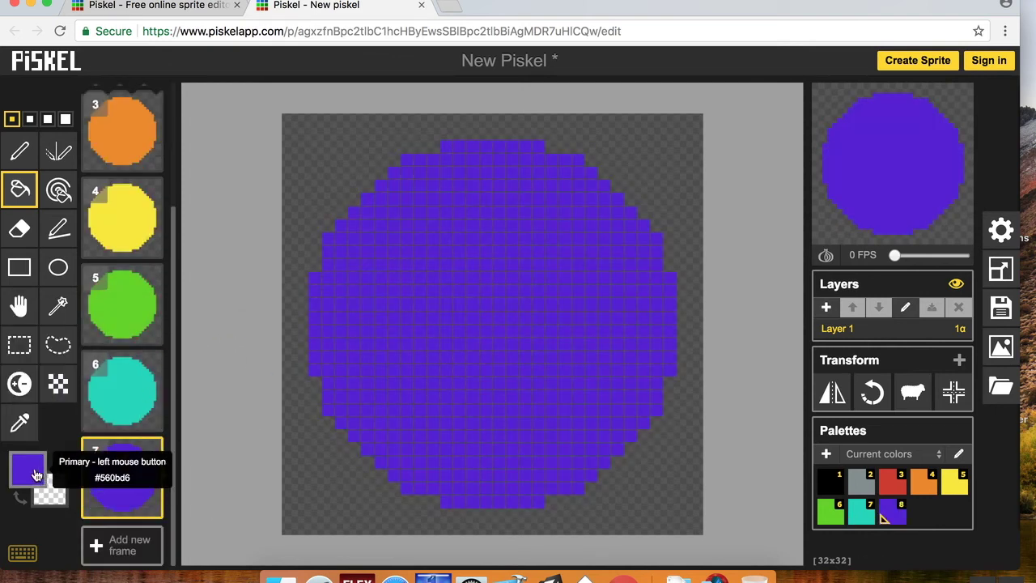
left_click(152, 508)
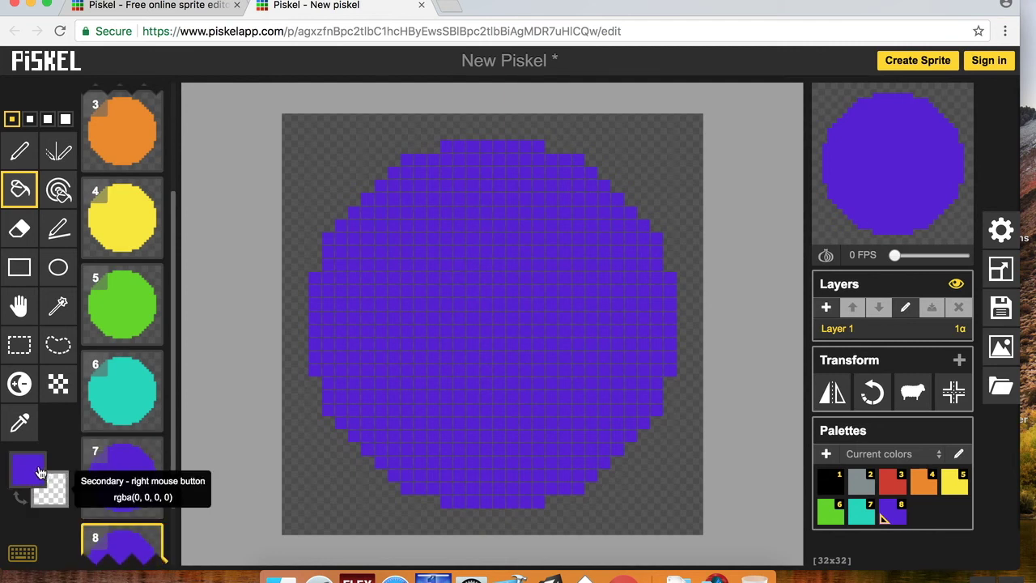
left_click(37, 474)
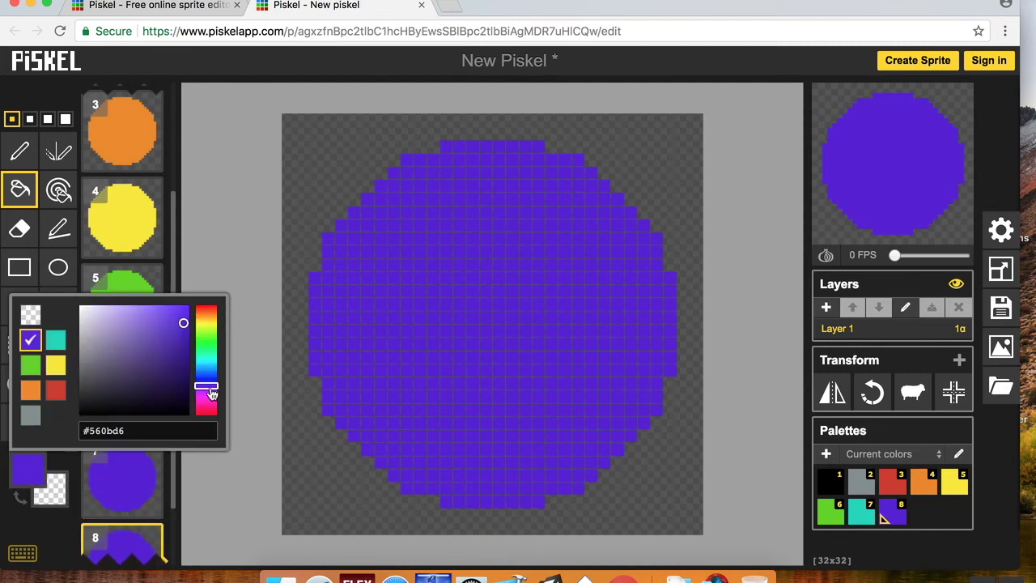
left_click_drag(209, 386, 206, 395)
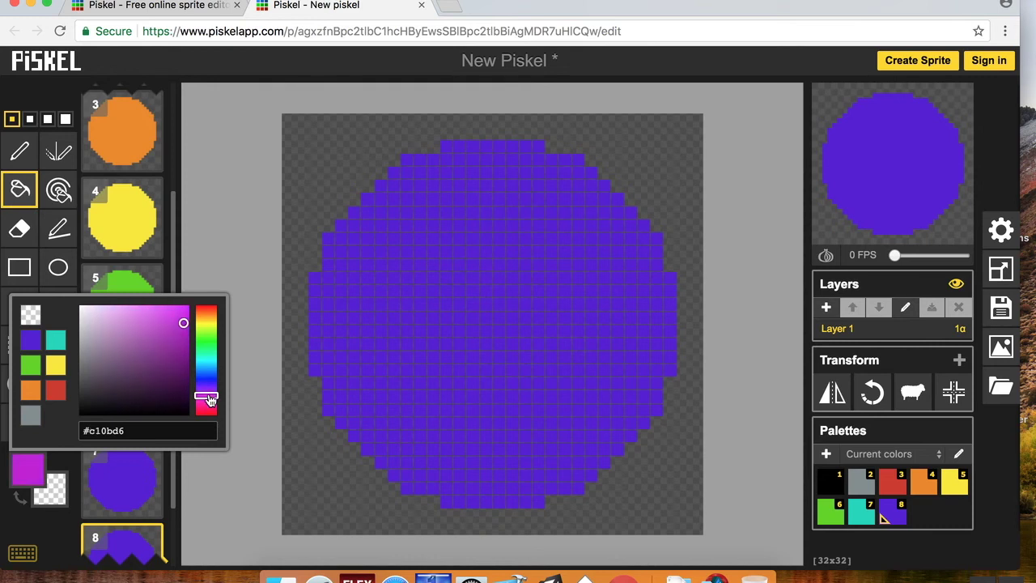
left_click(99, 395)
left_click_drag(89, 403, 89, 388)
Fill frame 8's circle dark grey, then refill it near-black (#231f24).
left_click(448, 379)
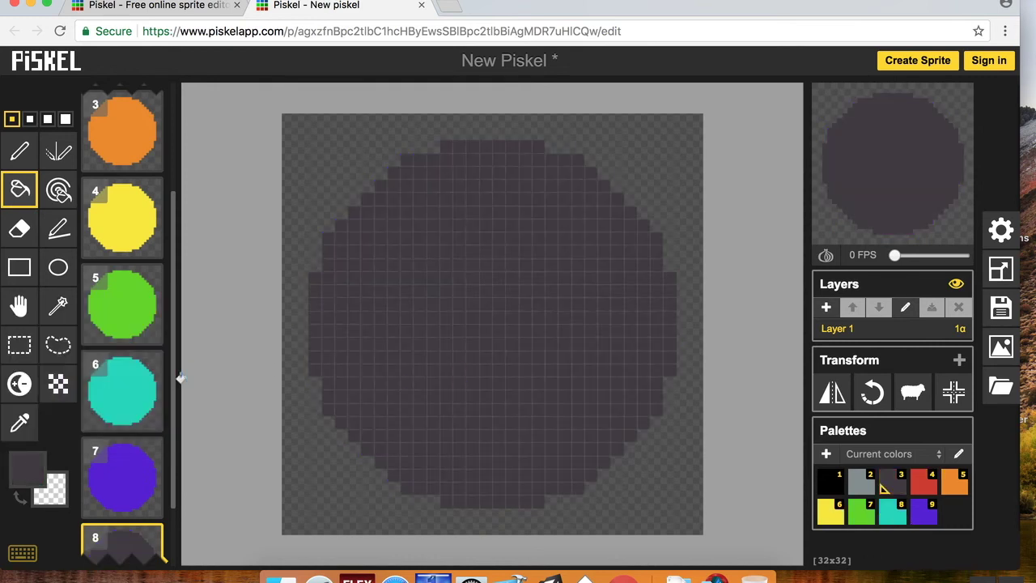
scroll(178, 377, "down", 5)
scroll(181, 378, "up", 2)
scroll(304, 375, "up", 4)
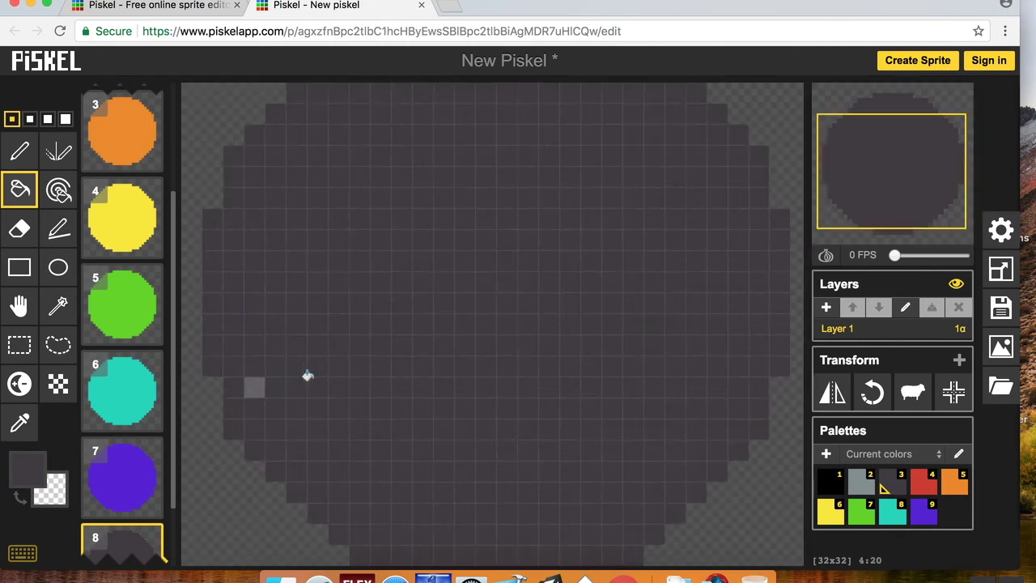
scroll(303, 376, "down", 2)
left_click(27, 463)
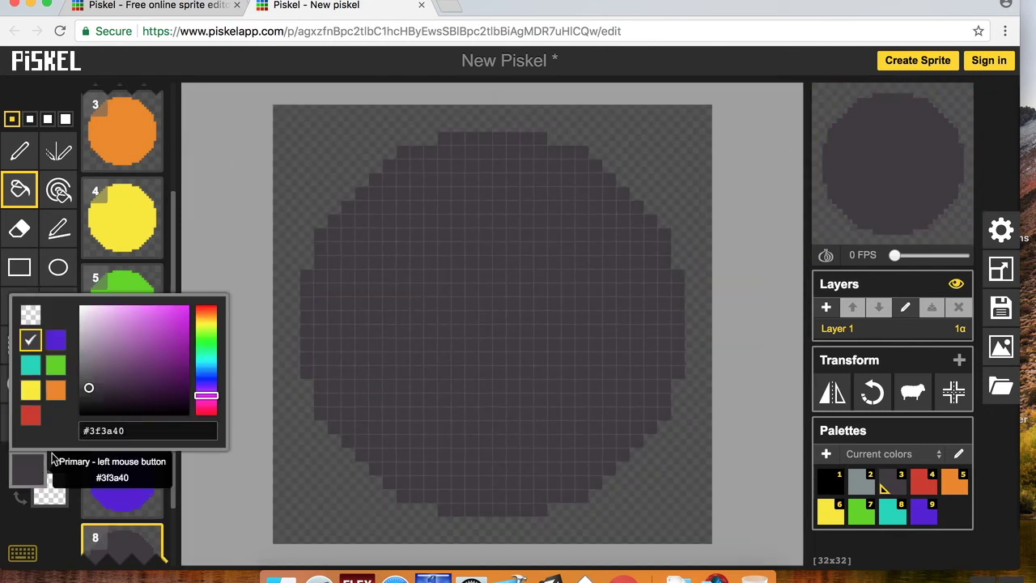
left_click(93, 402)
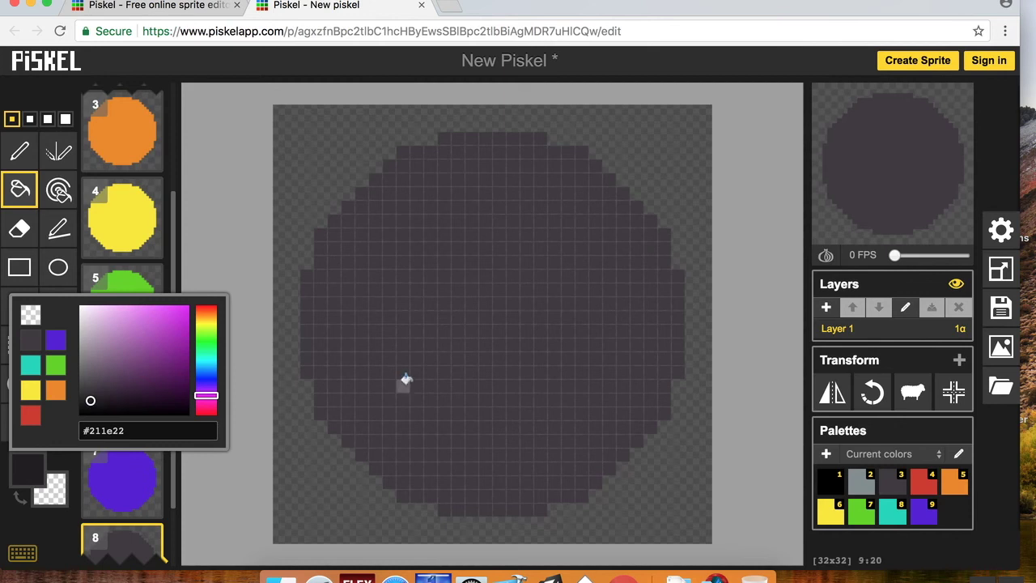
left_click(403, 383)
Duplicate frame 8 as frame 9 and fill its circle cream (#e7e8dd).
scroll(139, 405, "down", 1)
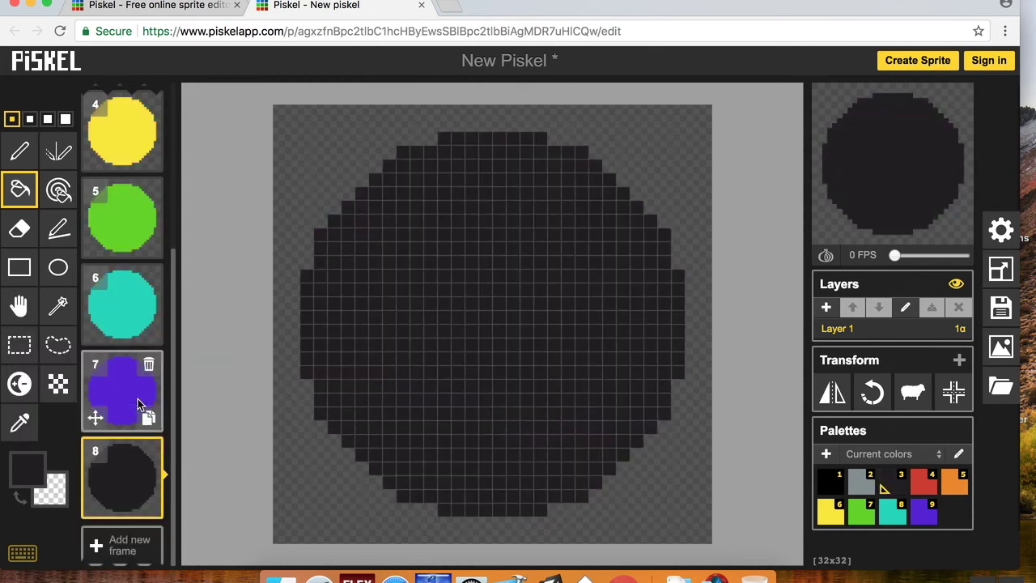
scroll(151, 417, "up", 3)
scroll(137, 397, "down", 3)
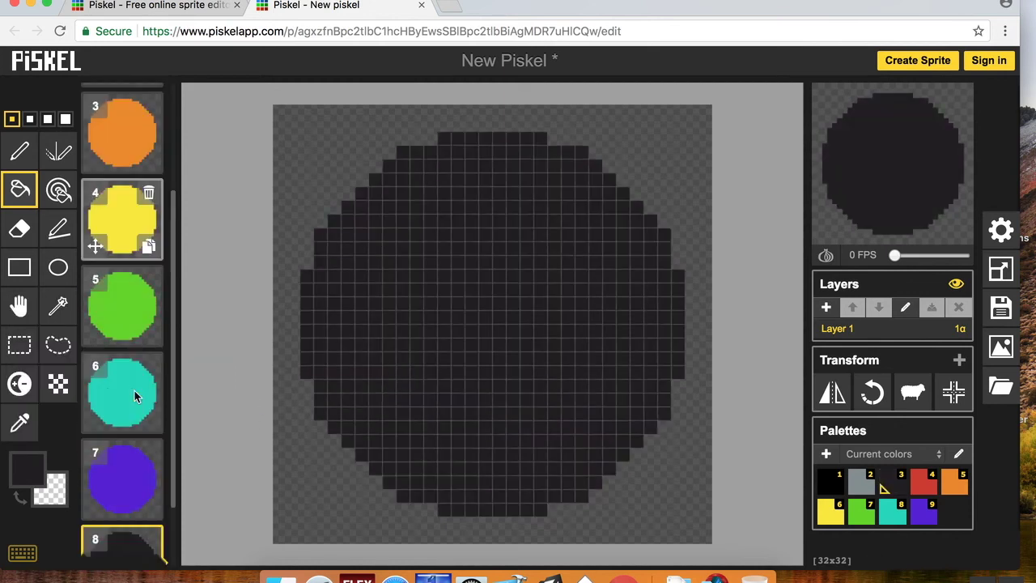
left_click(148, 502)
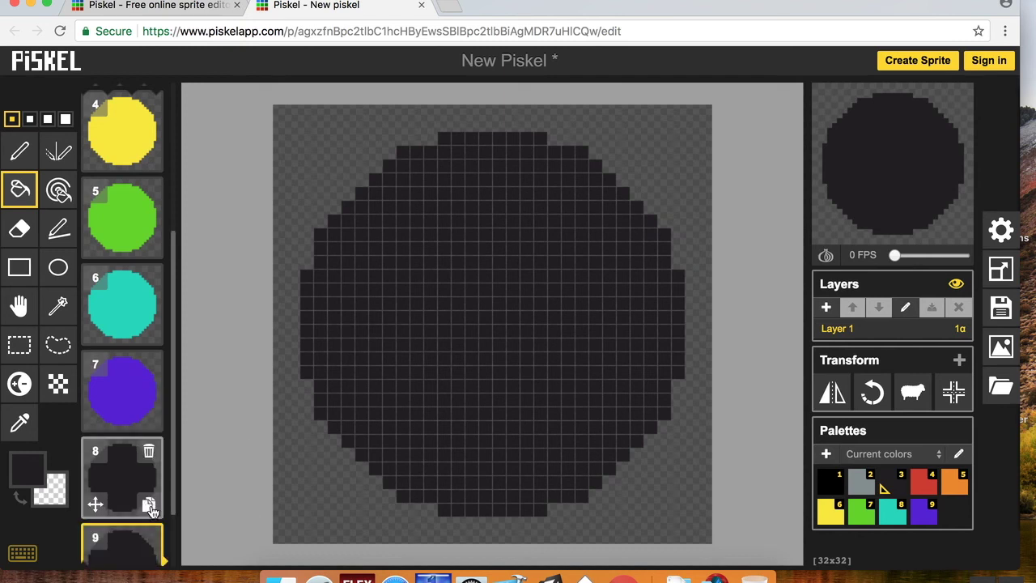
left_click(27, 468)
left_click_drag(99, 348, 84, 314)
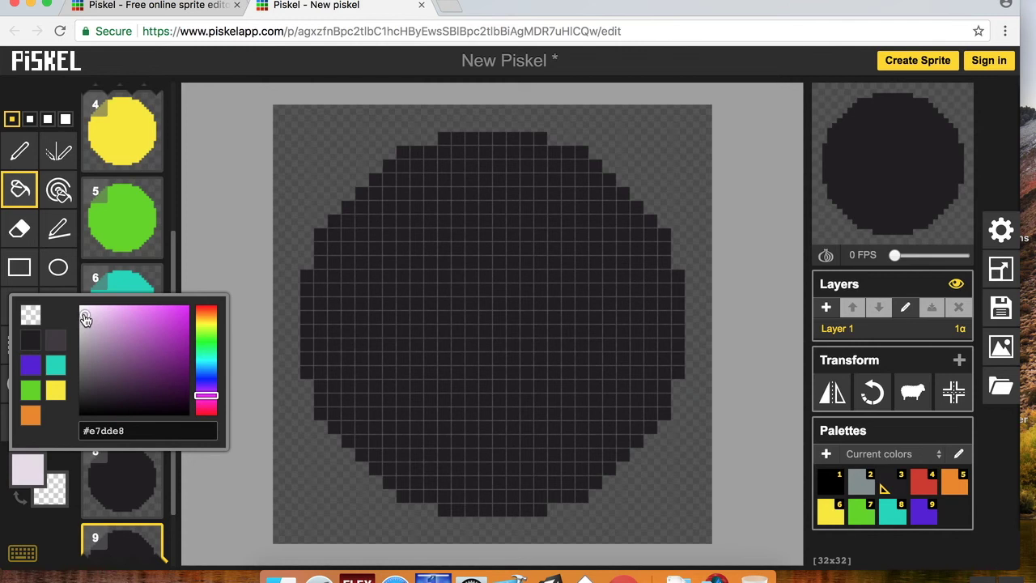
left_click_drag(207, 379, 217, 334)
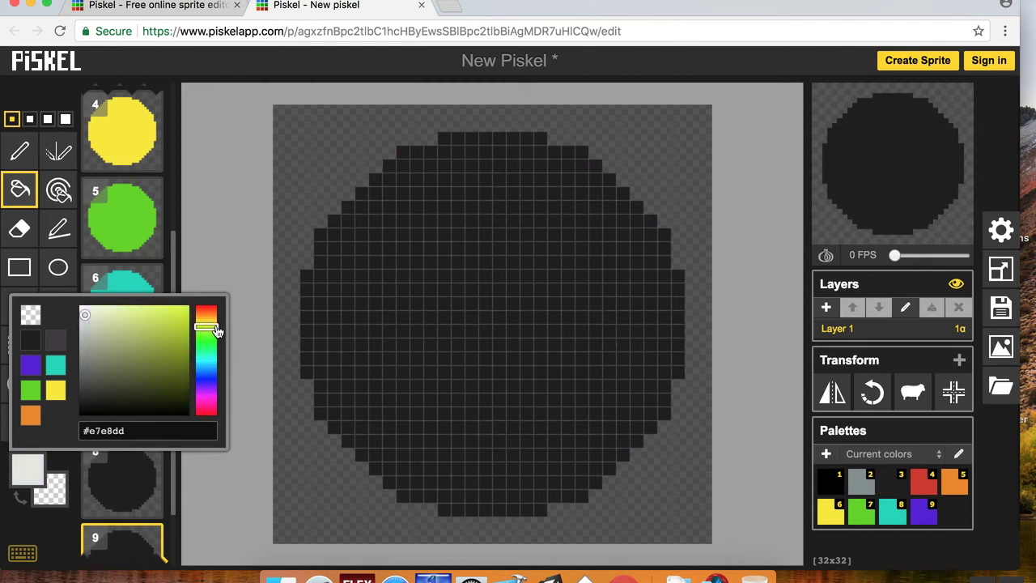
left_click(376, 328)
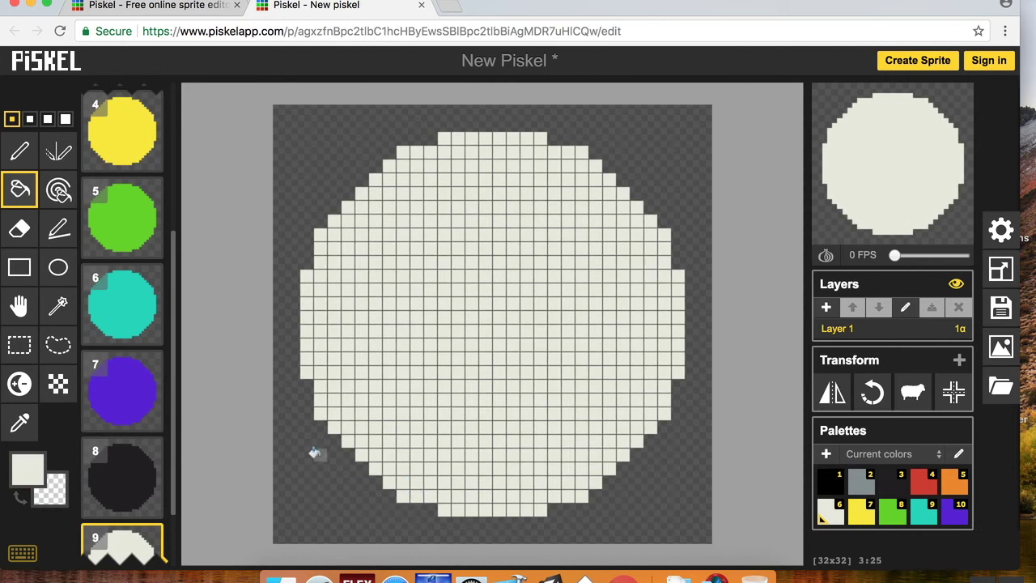
Scroll through the frame list to review all nine frames.
scroll(148, 437, "up", 1)
scroll(148, 437, "up", 3)
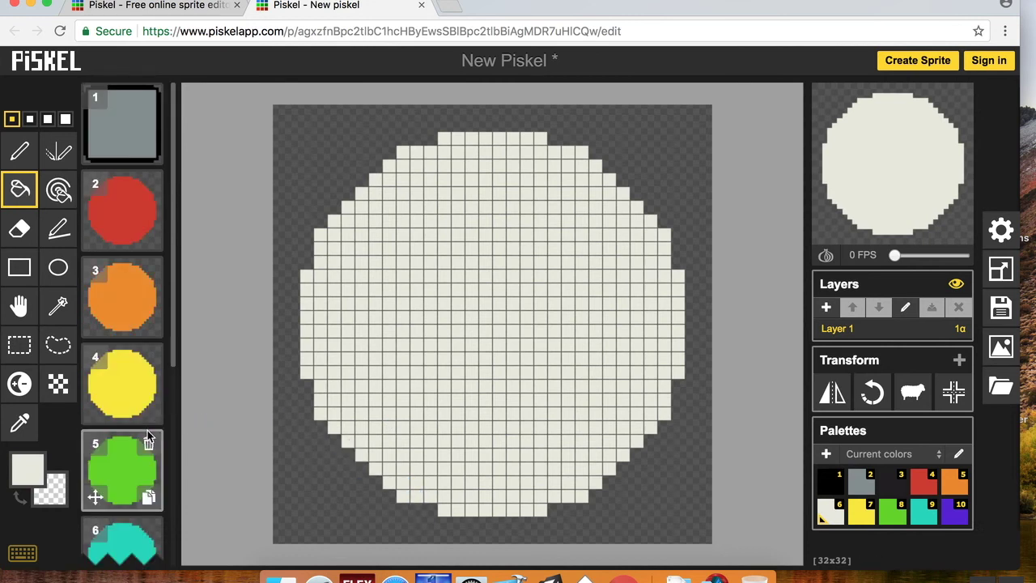
scroll(148, 437, "down", 5)
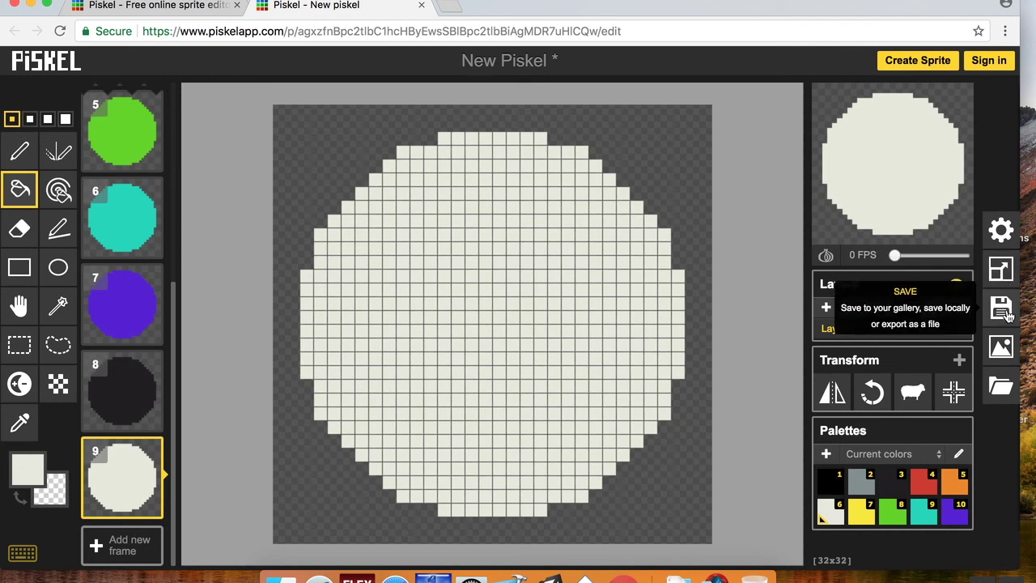
Export a PNG spritesheet with 9 columns and download the 288 x 32 strip.
left_click(1001, 348)
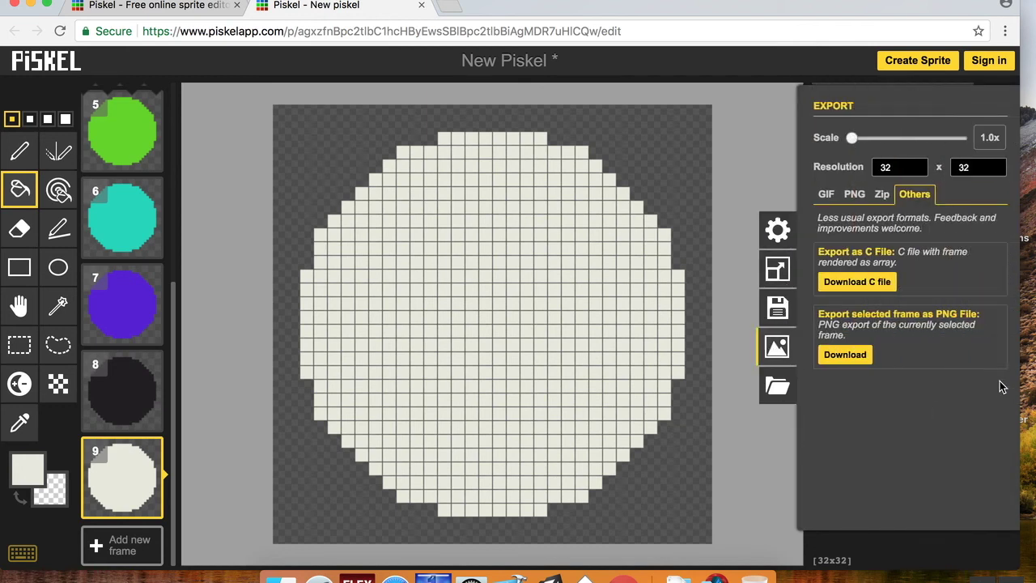
left_click(848, 202)
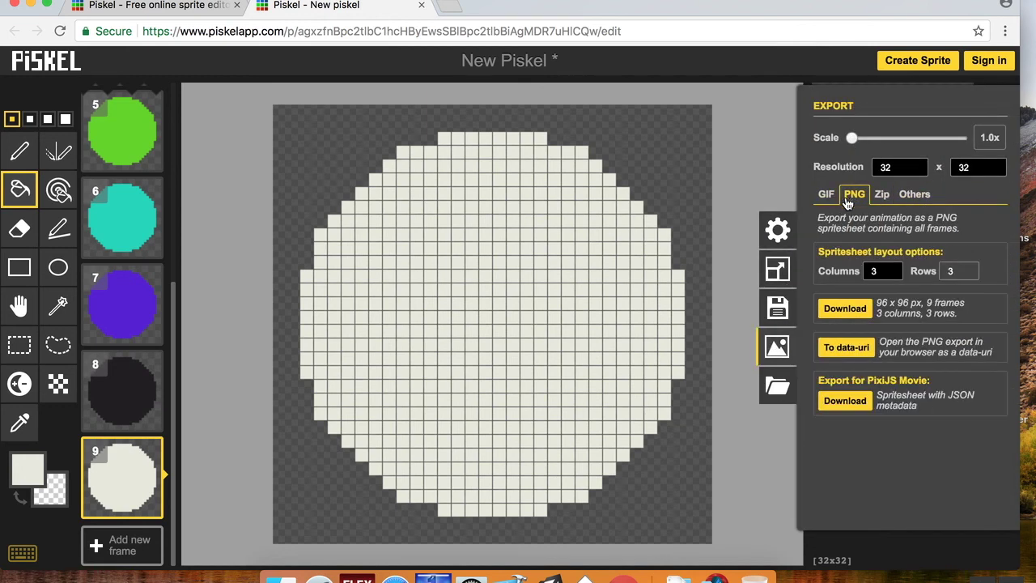
left_click(885, 271)
type("9")
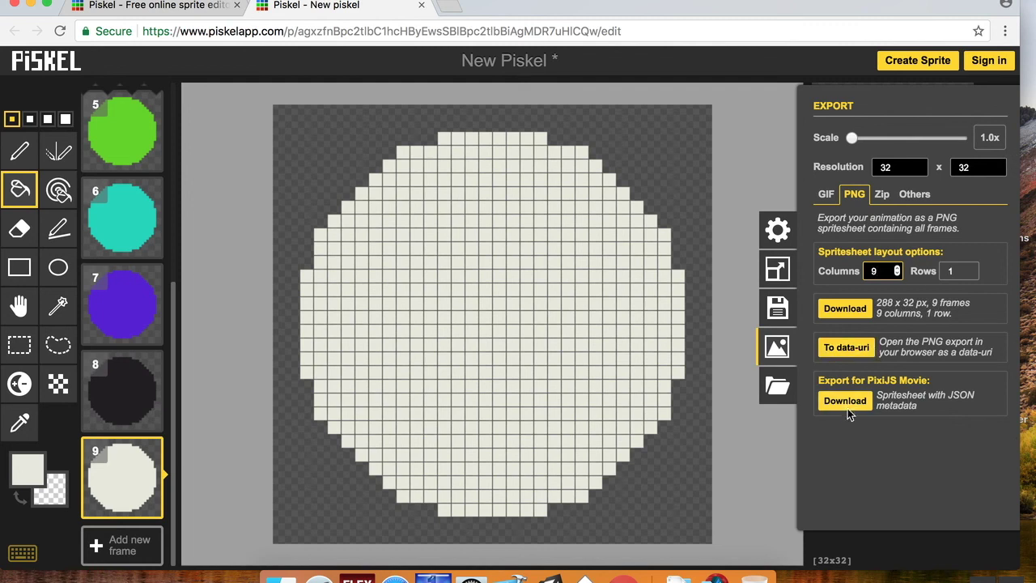
left_click(850, 315)
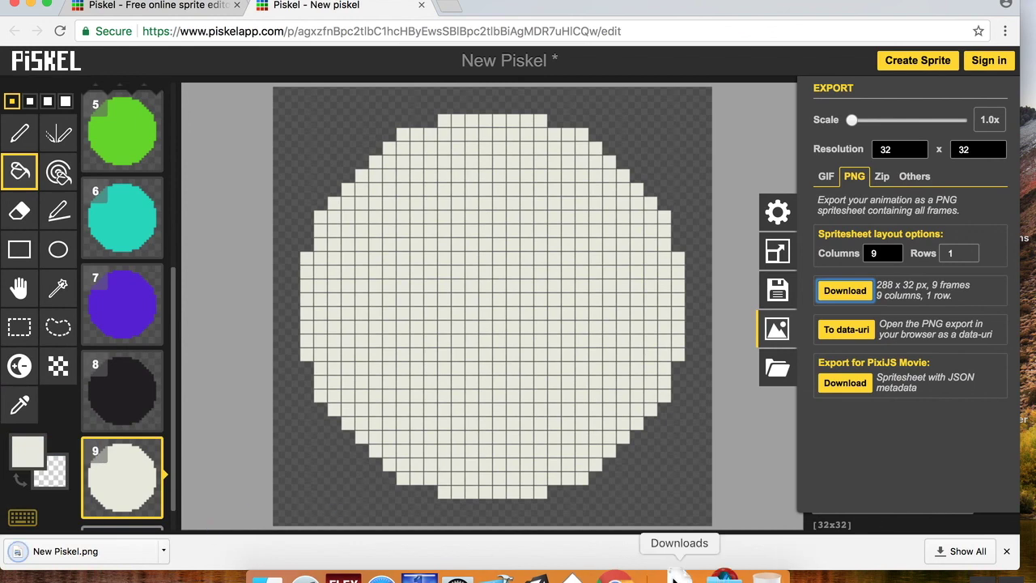
Move New Piskel.png from Downloads onto the desktop and open it in Preview.
left_click(30, 6)
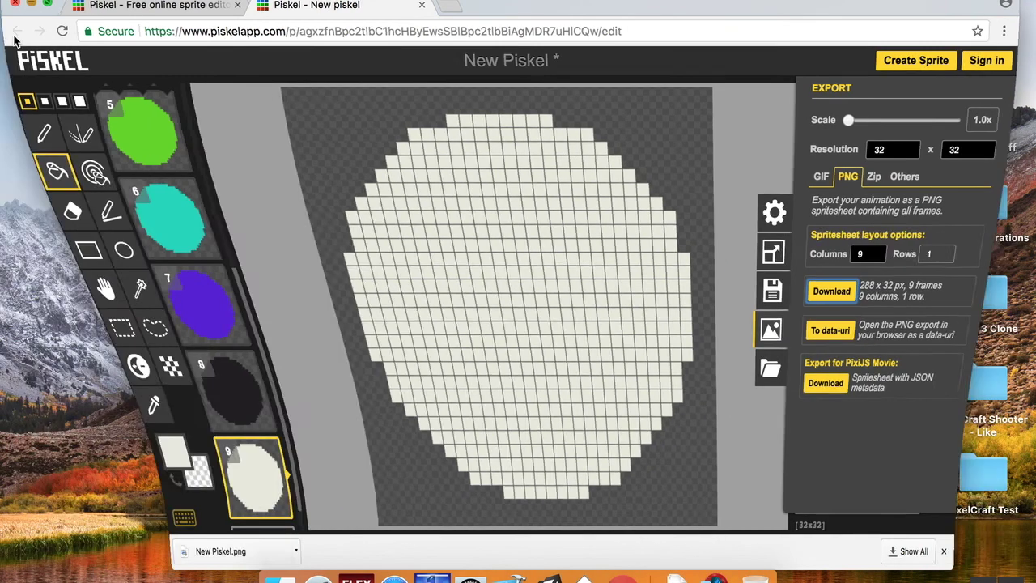
left_click(658, 575)
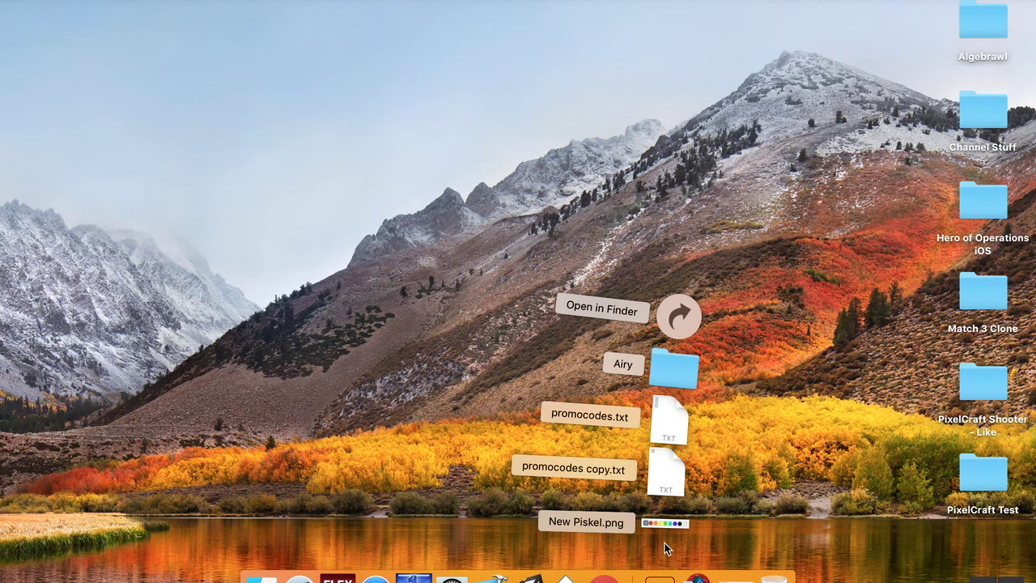
left_click_drag(664, 541, 805, 365)
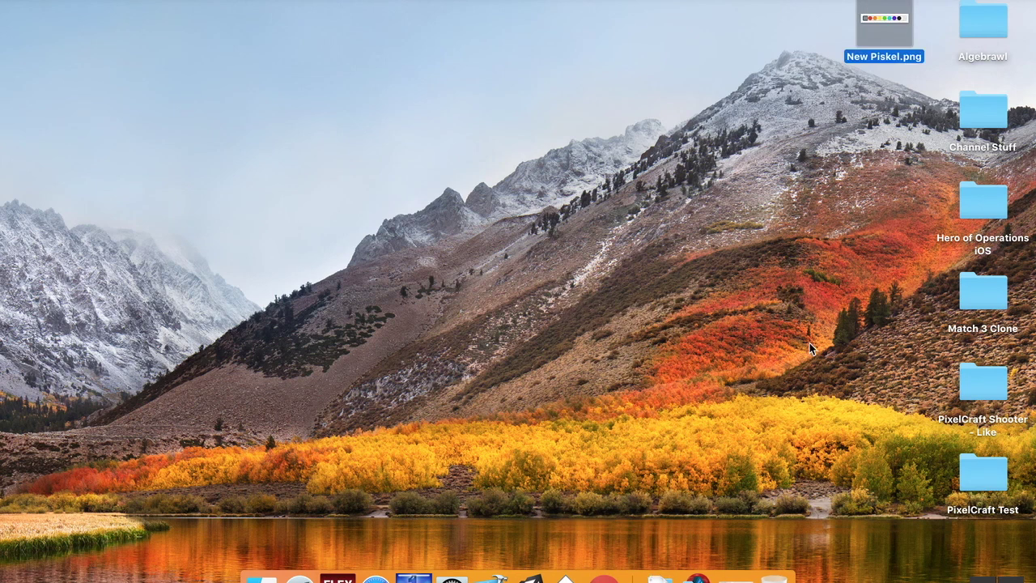
left_click(763, 313)
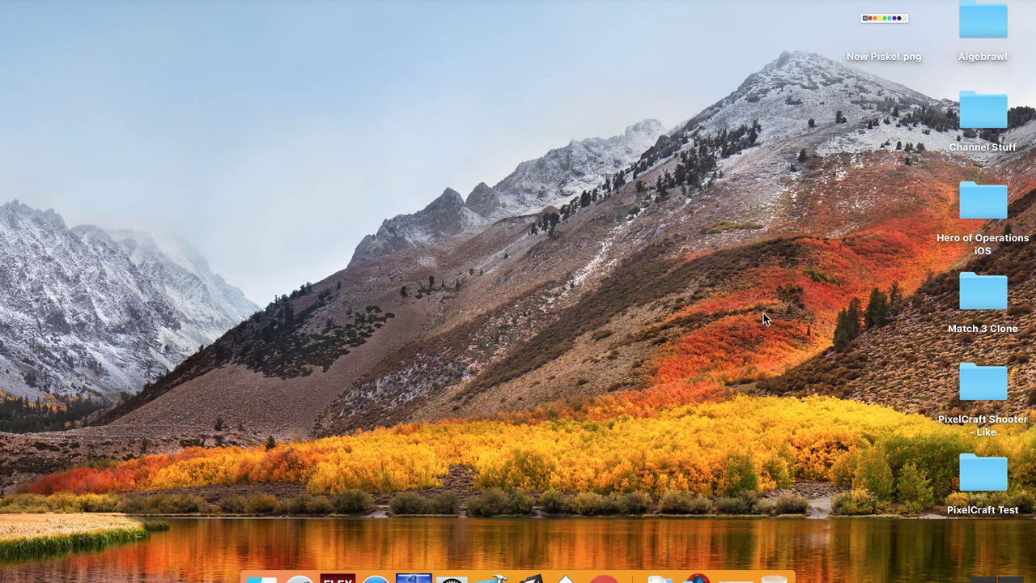
double_click(866, 58)
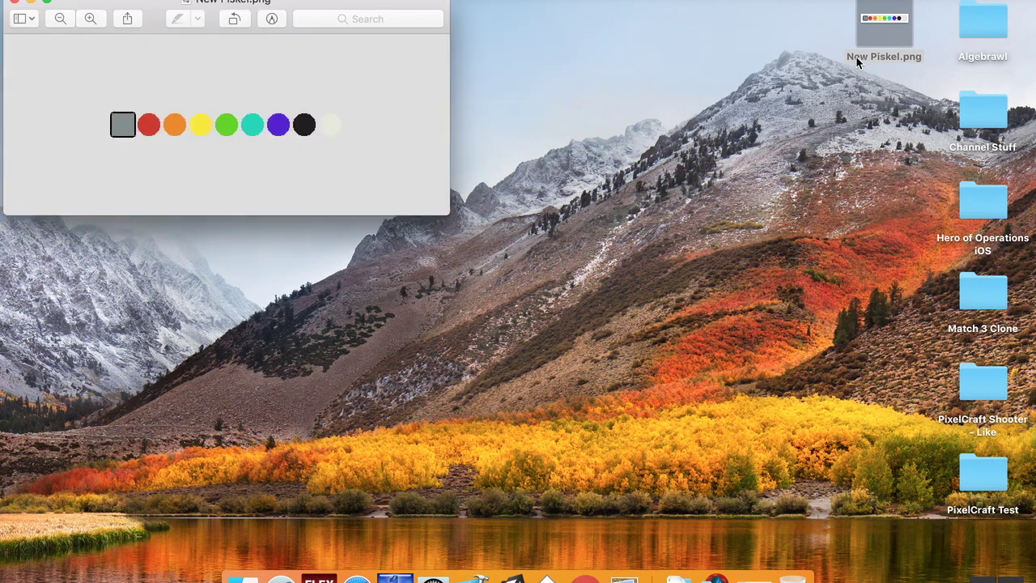
Rename the desktop file to Match3strip.png.
left_click(911, 58)
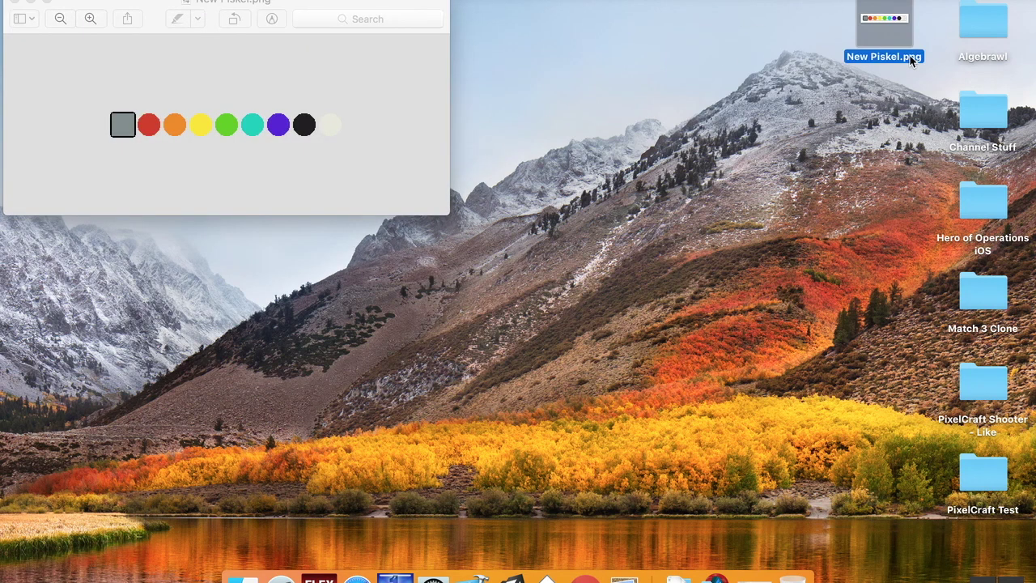
left_click(911, 58)
type("Match.")
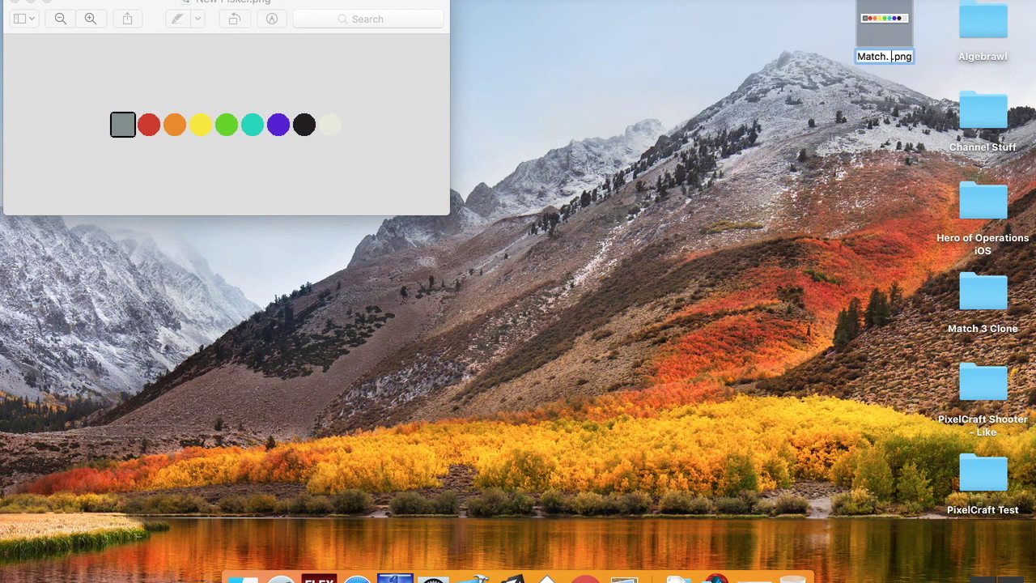
key("BackSpace")
type("3")
key("BackSpace")
type("strip")
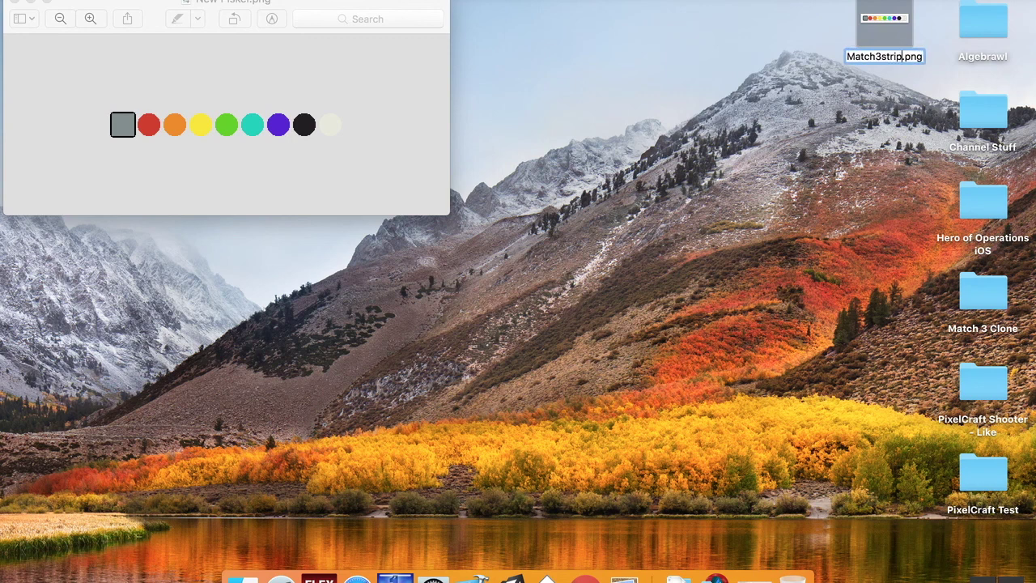
left_click(757, 237)
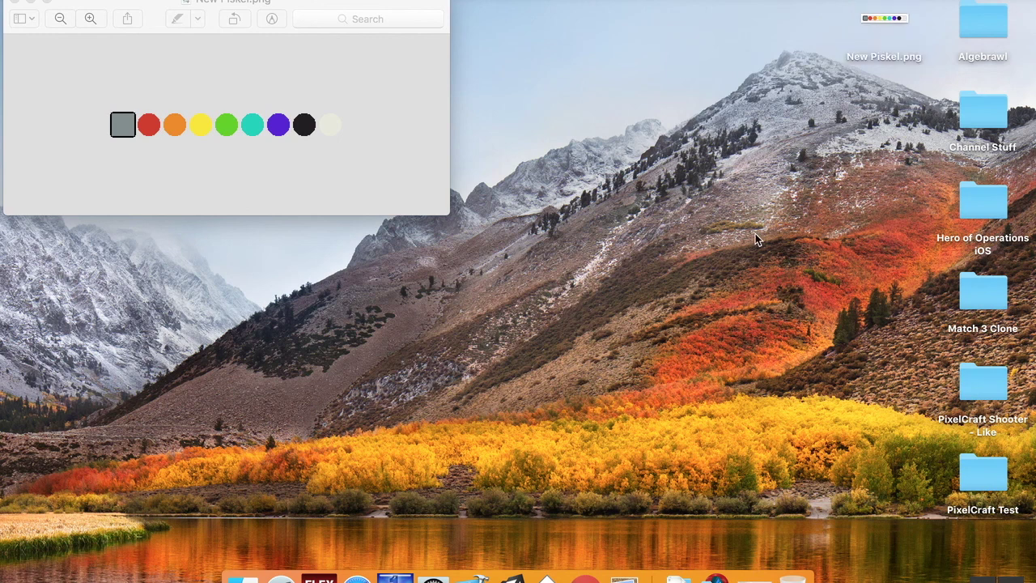